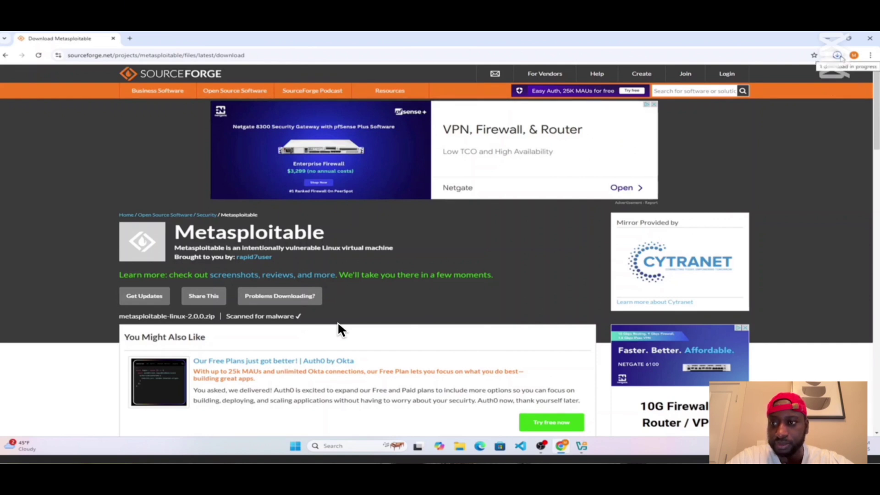
- Check the Metasploitable download in the browser, then minimize it and open the Downloads folder in File Explorer
{"action": "left_click", "coordinate": [838, 58]}
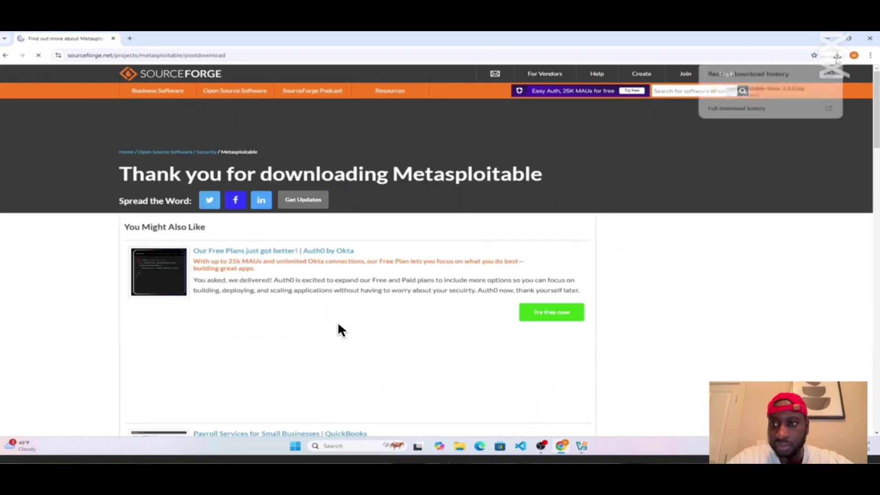
{"action": "left_click", "coordinate": [829, 39]}
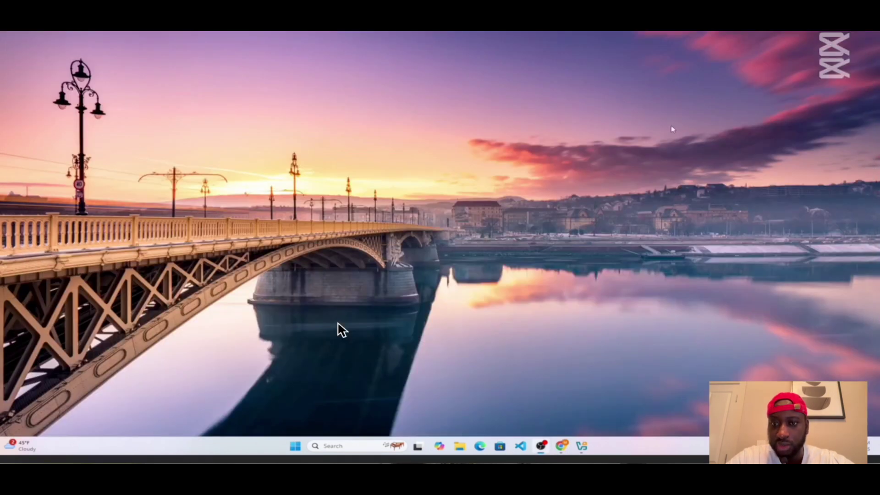
{"action": "left_click", "coordinate": [460, 445]}
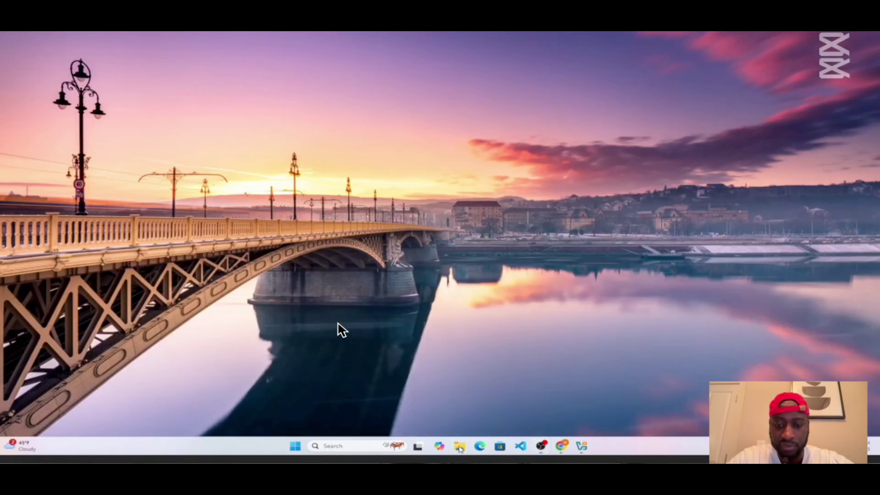
{"action": "left_click", "coordinate": [31, 152]}
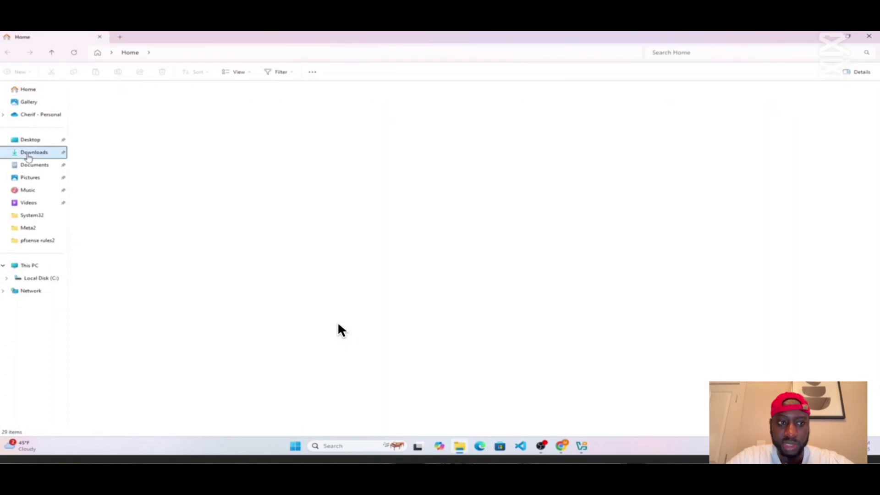
- Extract the metasploitable-linux-2.0.0 archive to its suggested folder in Downloads and close the File Explorer windows
{"action": "left_click", "coordinate": [145, 110]}
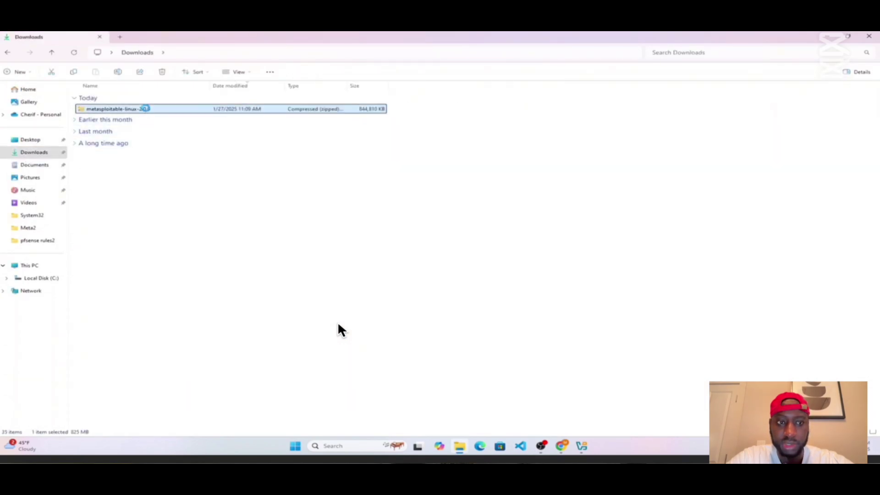
{"action": "right_click", "coordinate": [146, 110]}
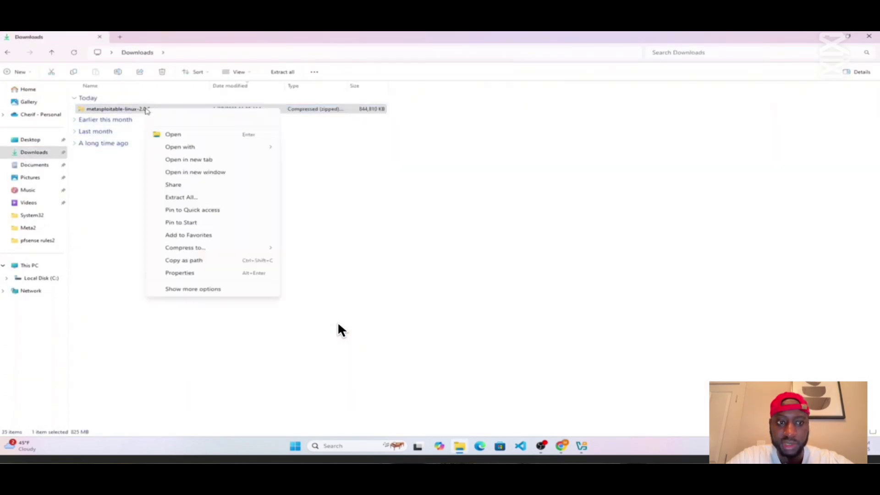
{"action": "left_click", "coordinate": [195, 198]}
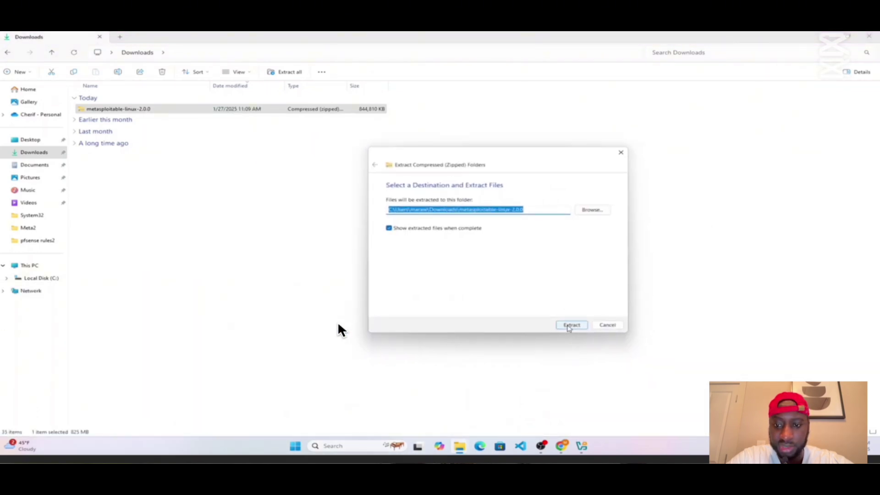
{"action": "left_click", "coordinate": [572, 326]}
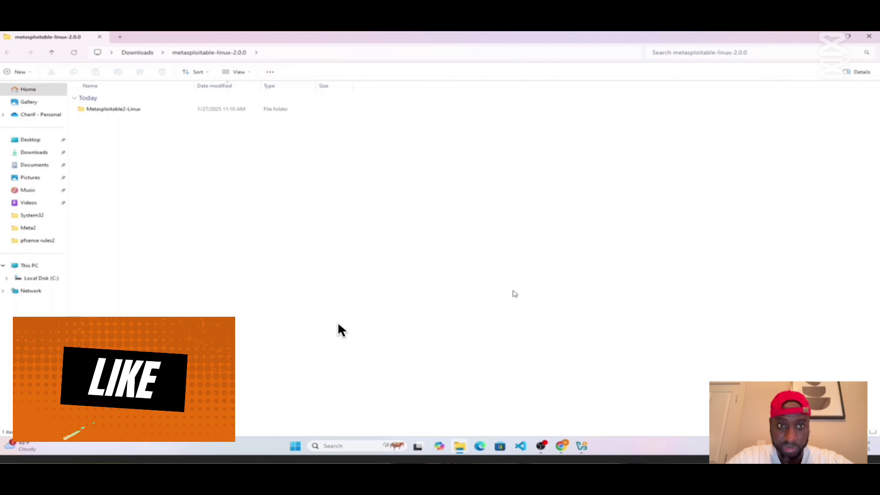
{"action": "double_click", "coordinate": [302, 114]}
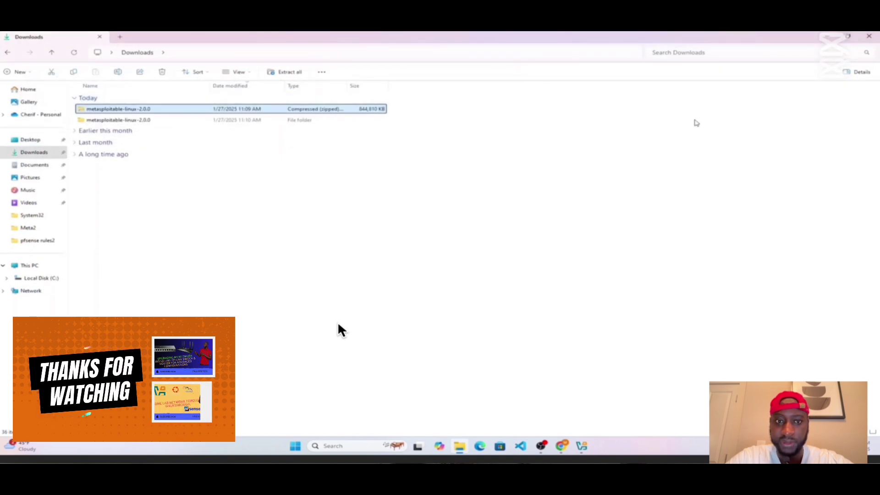
{"action": "left_click", "coordinate": [870, 37]}
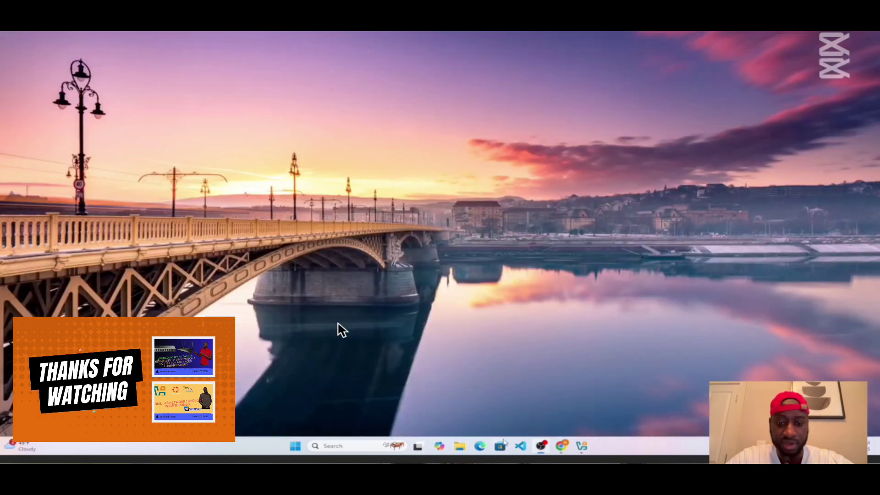
- Switch to Oracle VirtualBox Manager and start a new virtual machine named Metasploitable 2
{"action": "left_click", "coordinate": [583, 448]}
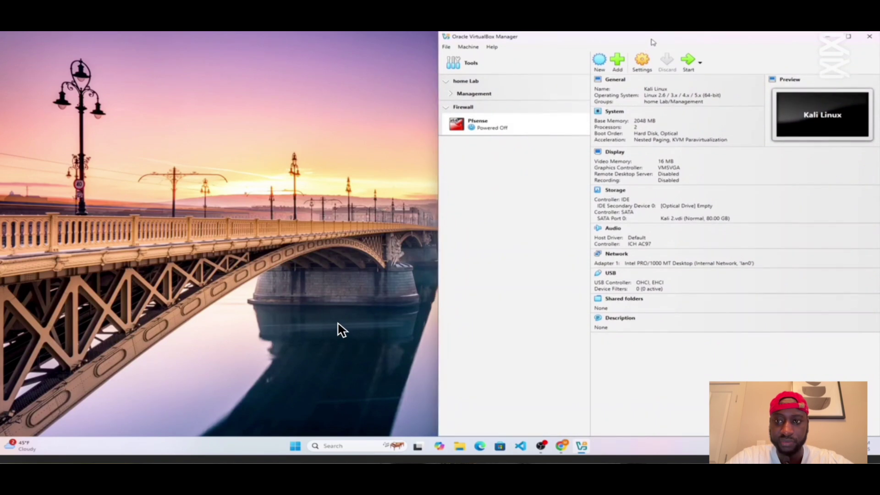
{"action": "left_click_drag", "start_coordinate": [654, 42], "coordinate": [229, 34]}
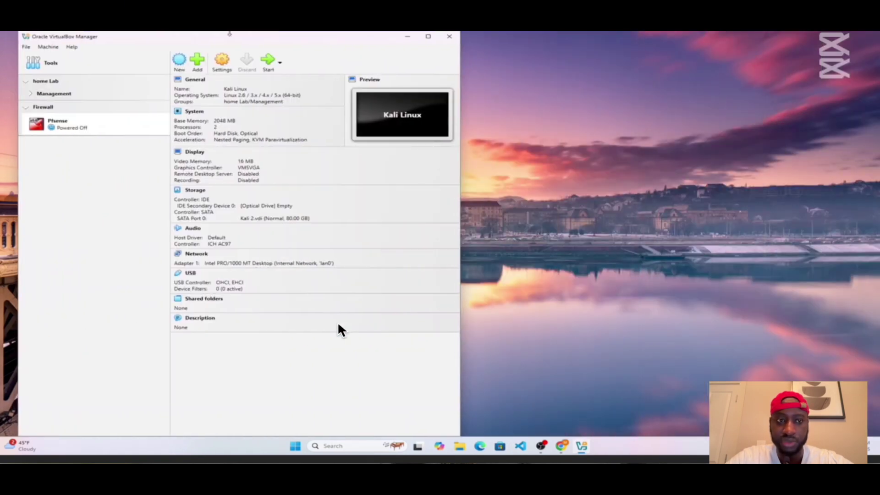
{"action": "left_click", "coordinate": [180, 63]}
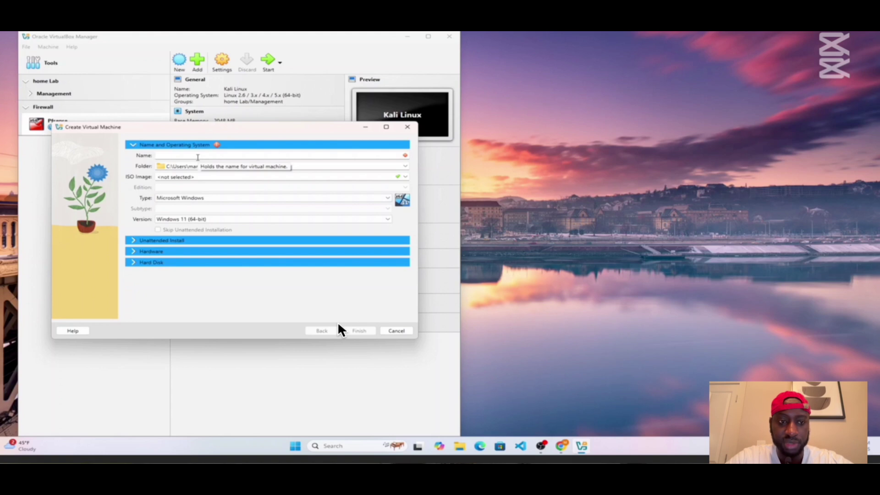
{"action": "type", "text": "Metasploitable 2"}
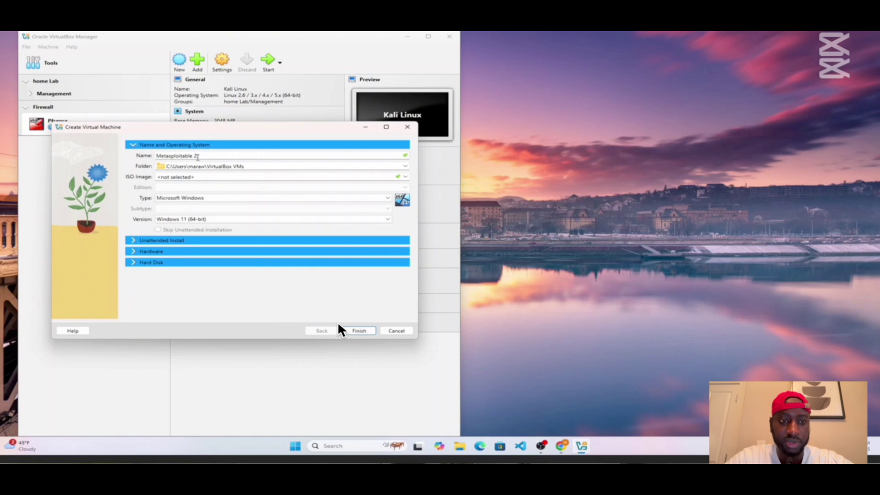
- Set the new machine's operating system type to Linux and its subtype to Other Linux
{"action": "left_click", "coordinate": [228, 197]}
{"action": "left_click", "coordinate": [217, 218]}
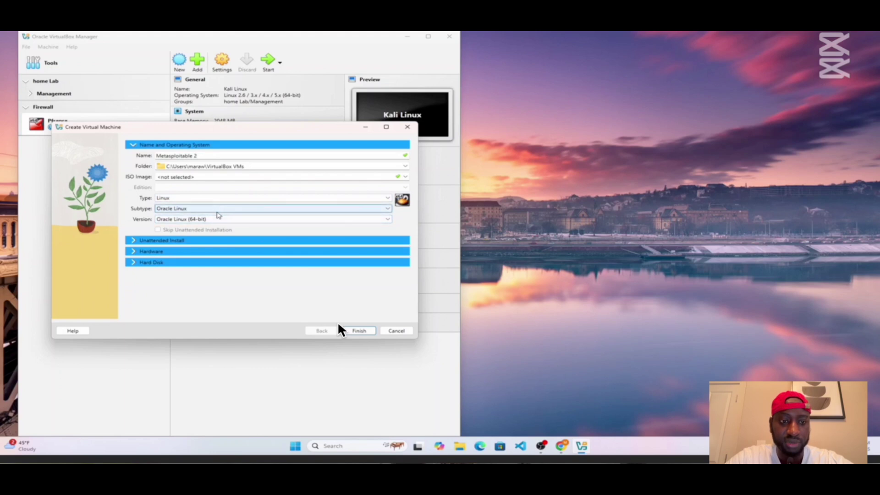
{"action": "left_click", "coordinate": [219, 219]}
{"action": "left_click", "coordinate": [218, 221]}
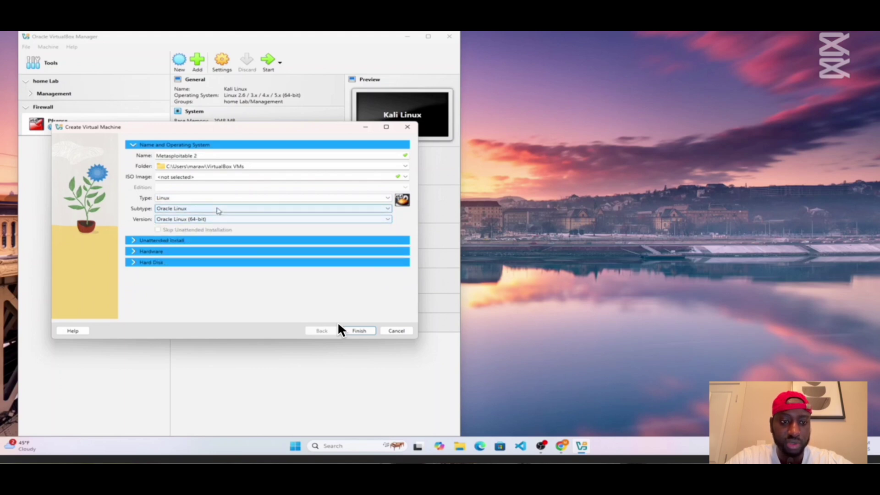
{"action": "left_click", "coordinate": [218, 209]}
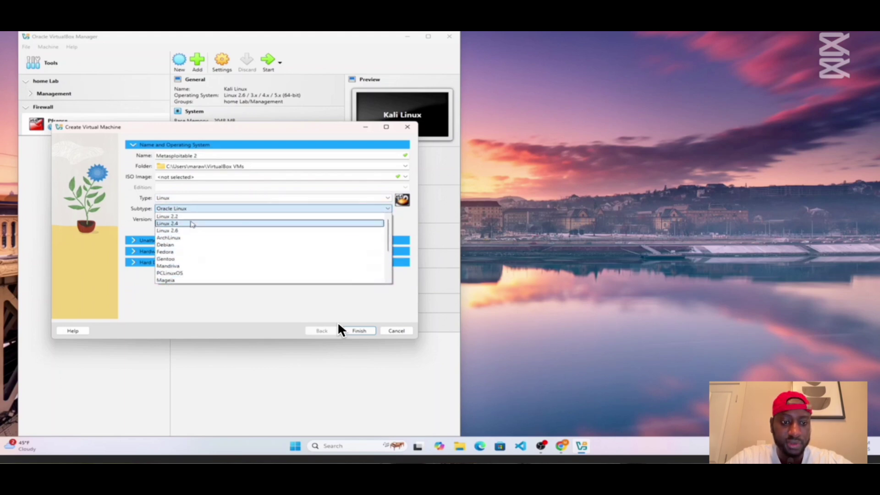
{"action": "scroll", "coordinate": [192, 224], "scroll_direction": "down", "scroll_amount": 3}
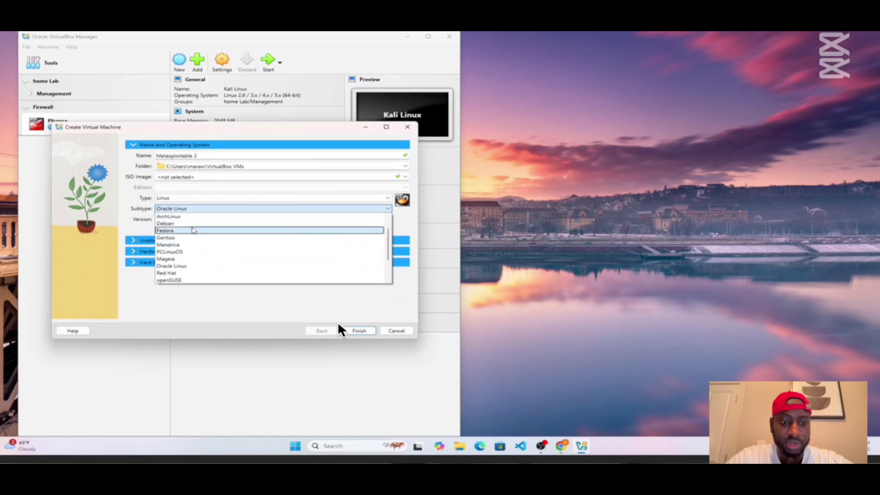
{"action": "scroll", "coordinate": [192, 230], "scroll_direction": "down", "scroll_amount": 2}
{"action": "left_click", "coordinate": [181, 282]}
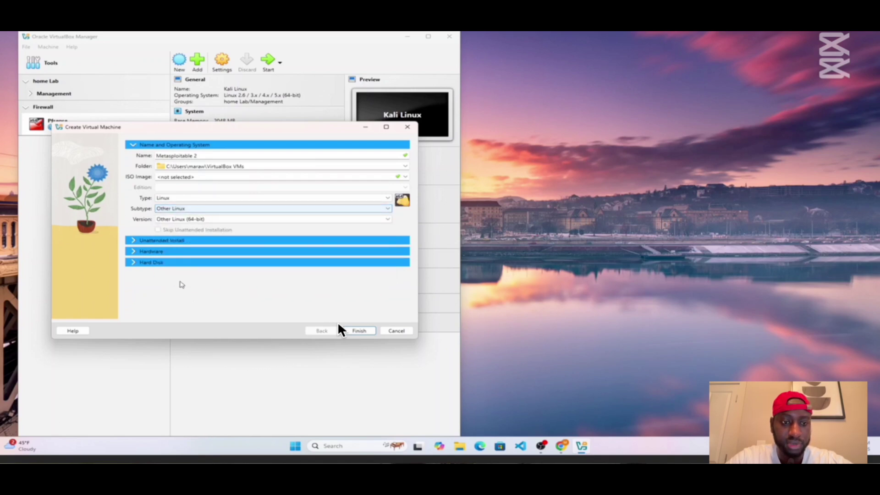
- Keep the default unattended install and hardware settings, and choose to use an existing virtual hard disk file
{"action": "left_click", "coordinate": [236, 242]}
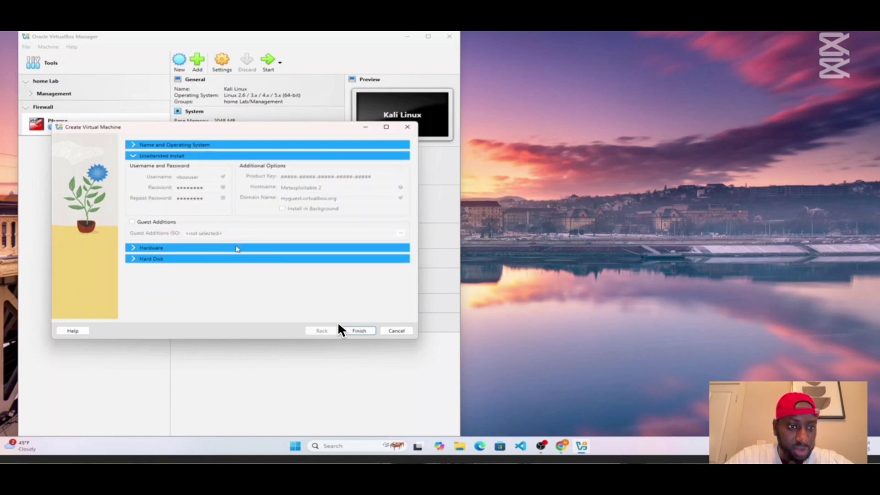
{"action": "left_click", "coordinate": [237, 248]}
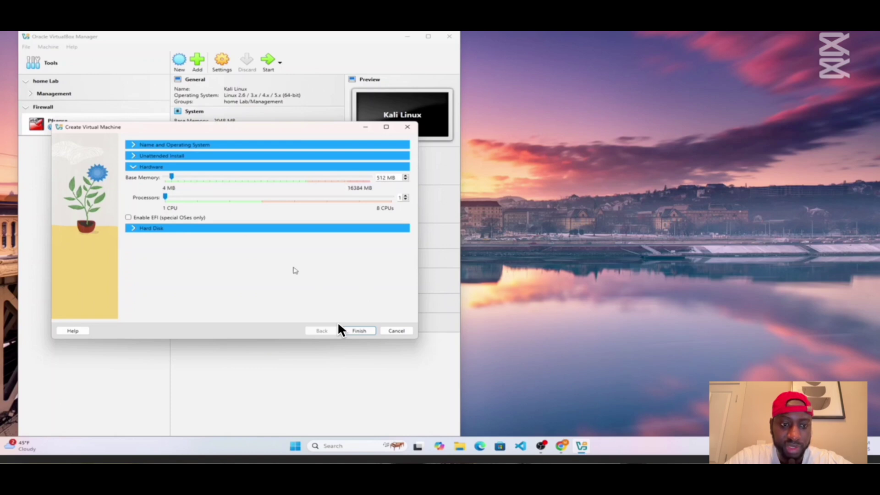
{"action": "left_click", "coordinate": [261, 229]}
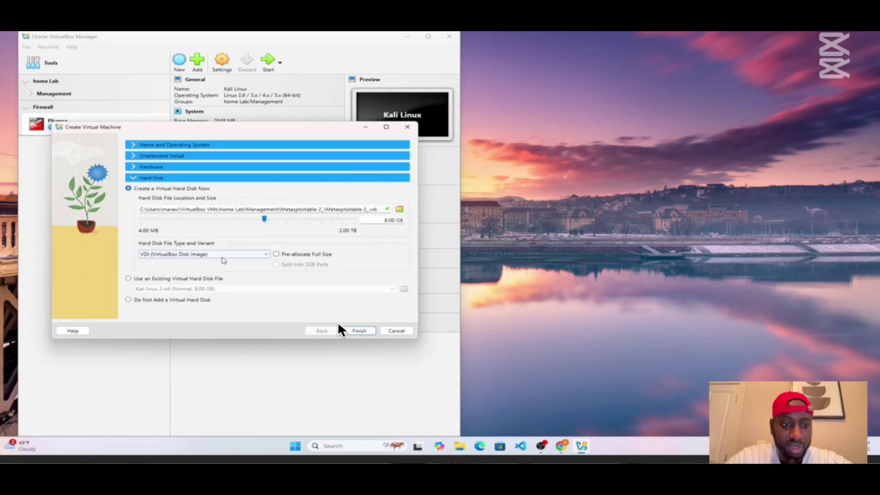
{"action": "left_click", "coordinate": [129, 278]}
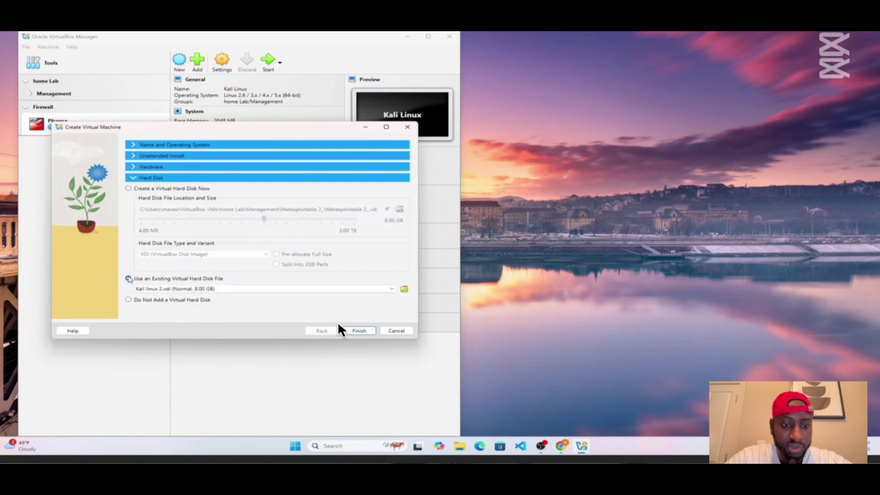
- Attach Metasploitable.vmdk from the extracted Metasploitable2-Linux folder as the existing hard disk and finish creating the machine
{"action": "left_click", "coordinate": [404, 289]}
{"action": "left_click", "coordinate": [265, 152]}
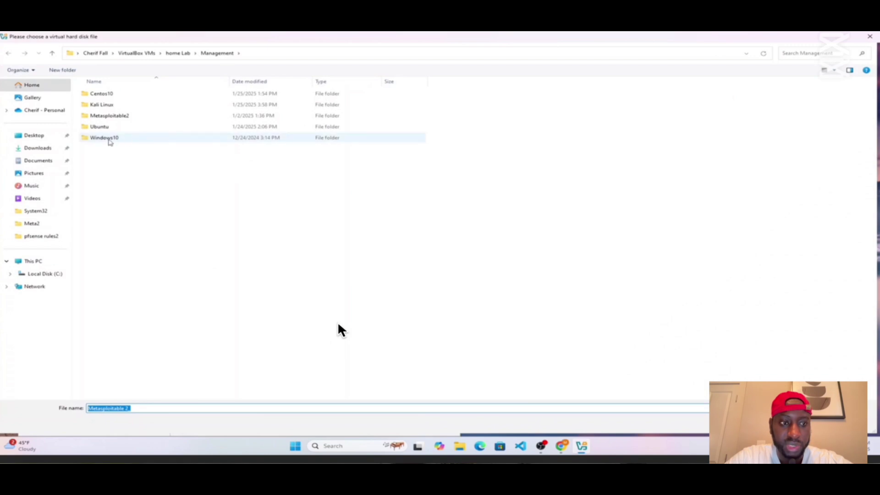
{"action": "left_click", "coordinate": [37, 151]}
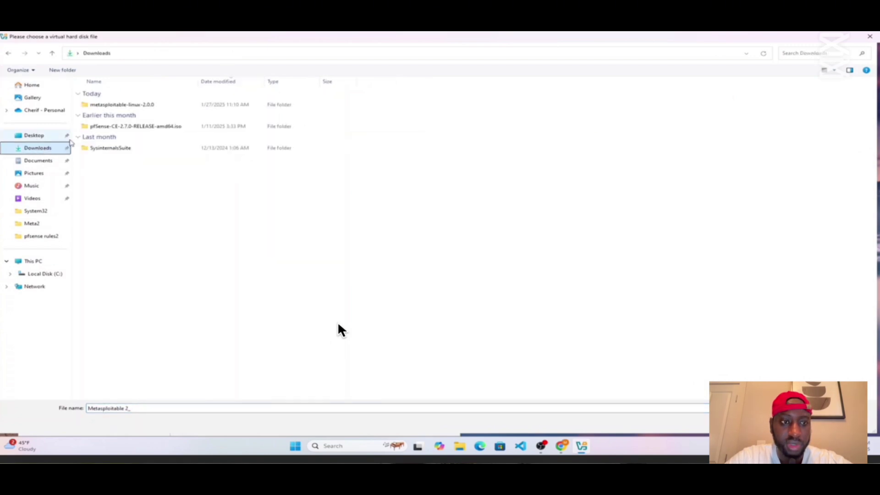
{"action": "double_click", "coordinate": [120, 109]}
{"action": "double_click", "coordinate": [122, 109]}
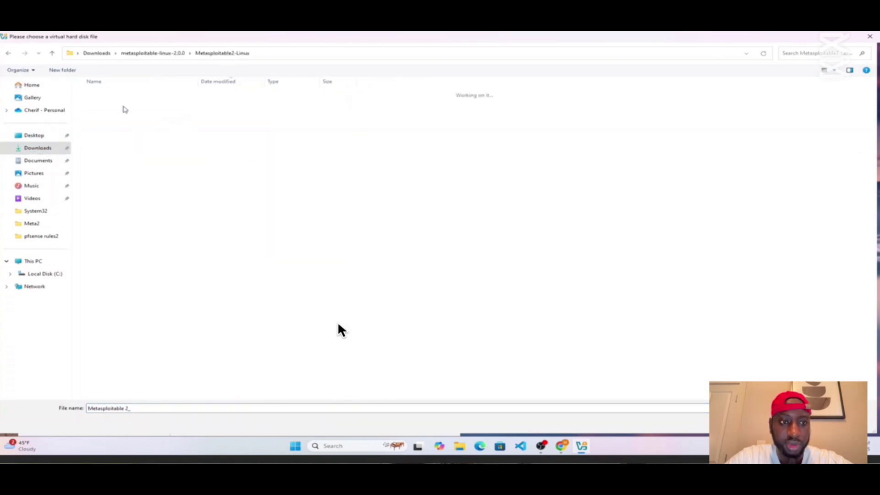
{"action": "left_click", "coordinate": [122, 109]}
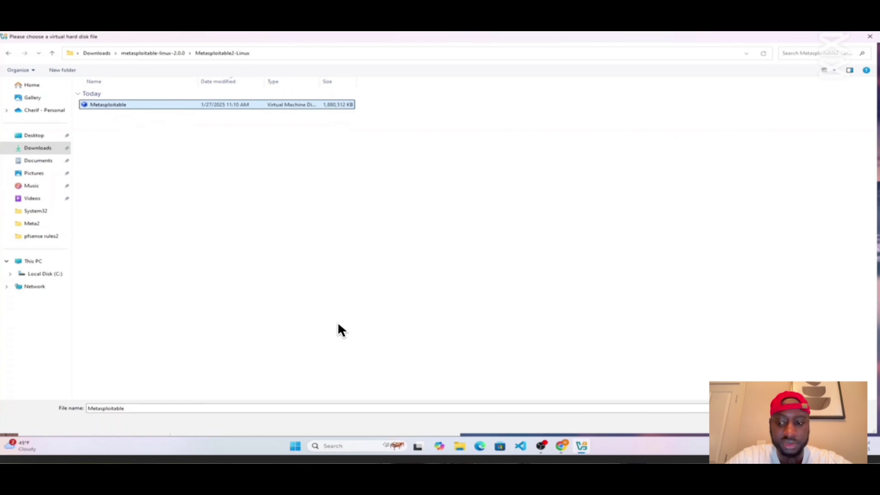
{"action": "key", "text": "Return"}
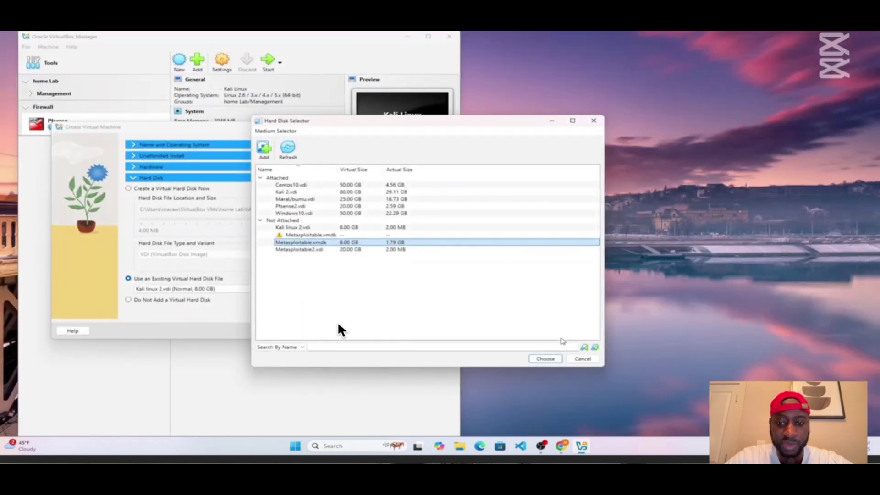
{"action": "left_click", "coordinate": [546, 359]}
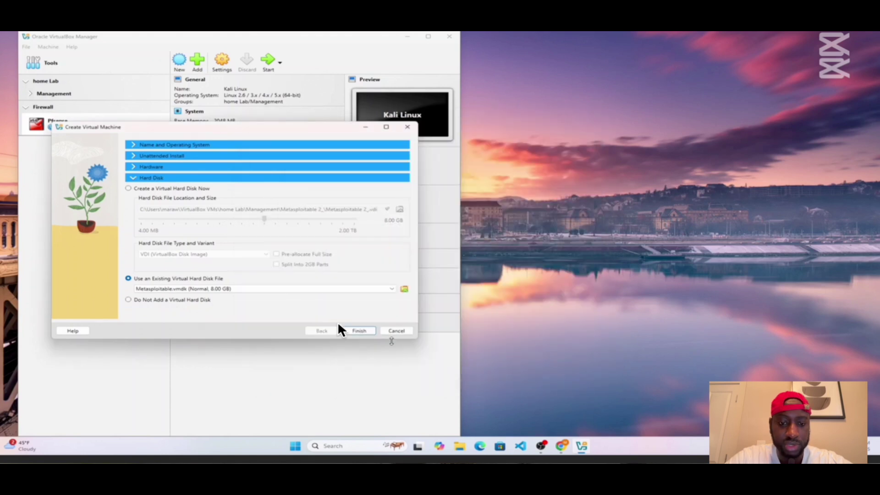
{"action": "left_click", "coordinate": [362, 331]}
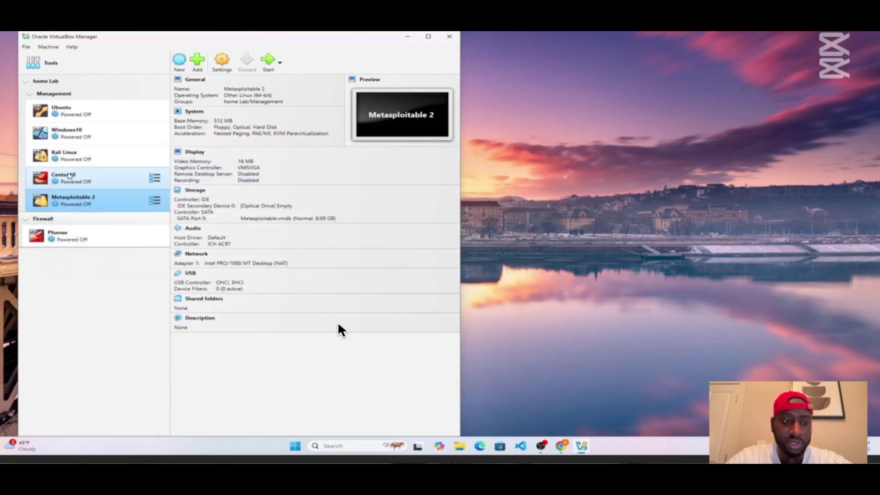
- Attach Metasploitable 2's first network adapter to the internal network lan1 and save the settings
{"action": "left_click", "coordinate": [223, 63]}
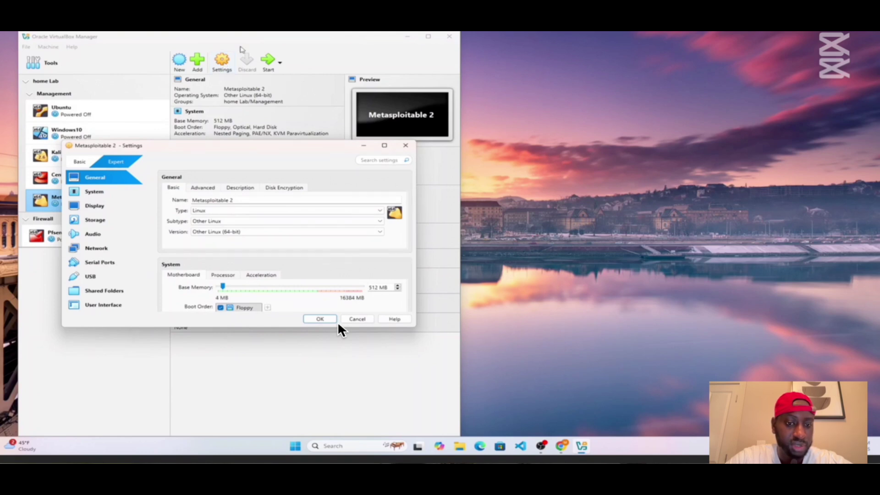
{"action": "left_click", "coordinate": [95, 249]}
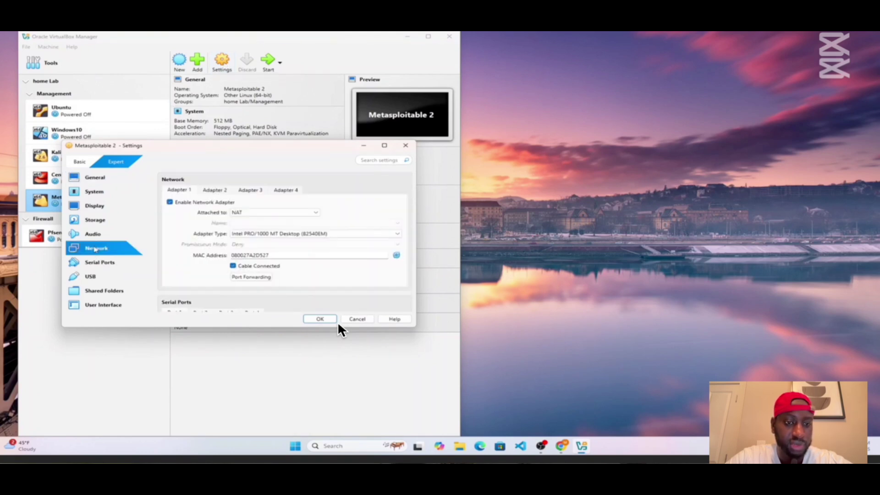
{"action": "left_click", "coordinate": [284, 210]}
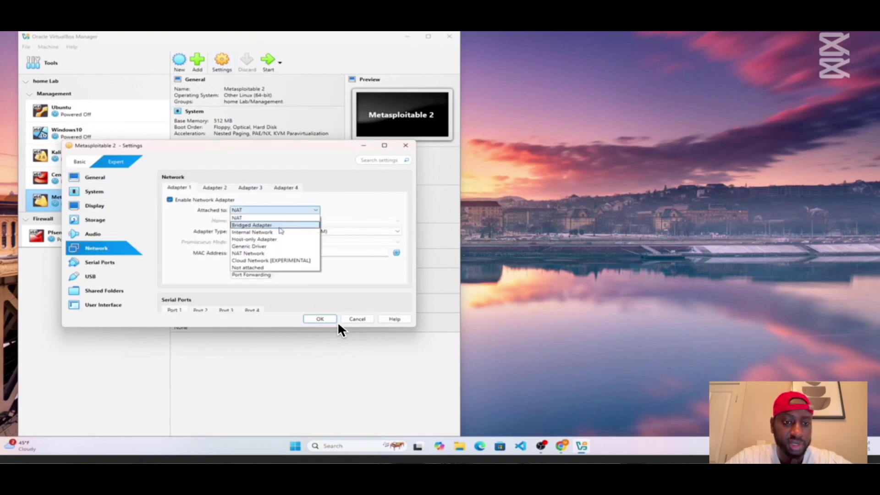
{"action": "left_click", "coordinate": [277, 232]}
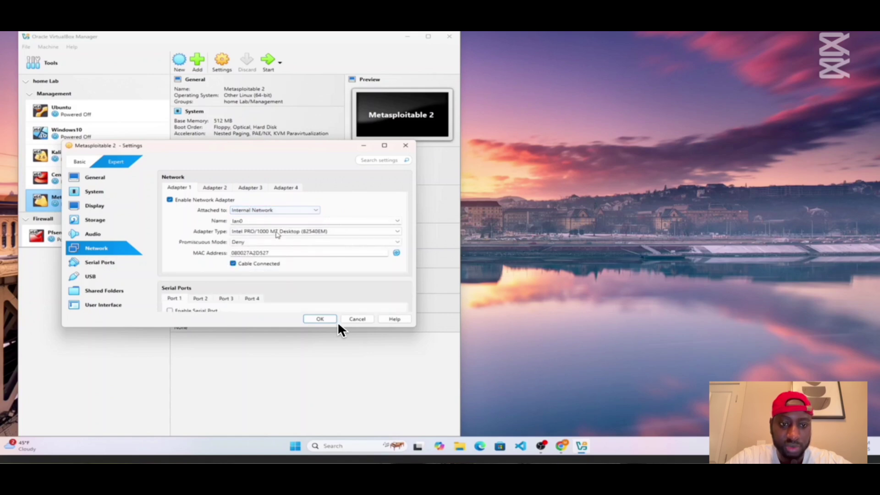
{"action": "left_click", "coordinate": [255, 221]}
{"action": "key", "text": "BackSpace"}
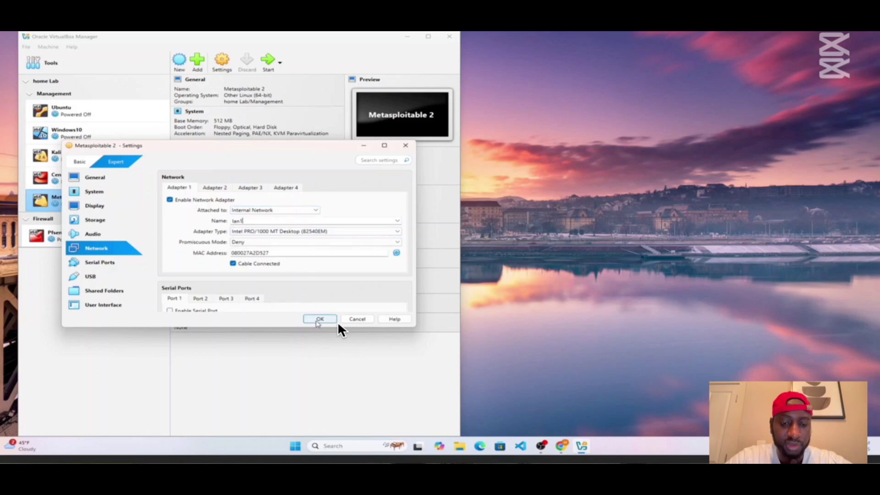
{"action": "left_click", "coordinate": [317, 324]}
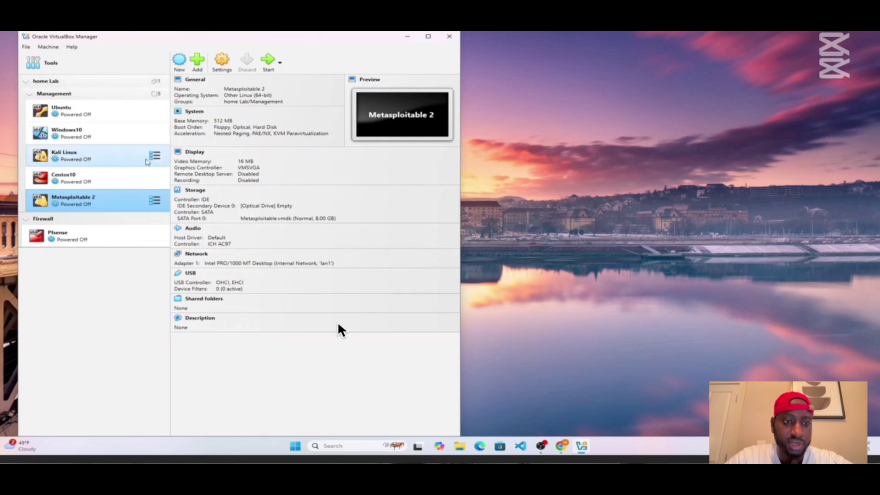
- Set Metasploitable 2's boot order to Hard Disk first and Optical second, with Floppy disabled, and save the settings
{"action": "left_click", "coordinate": [222, 64]}
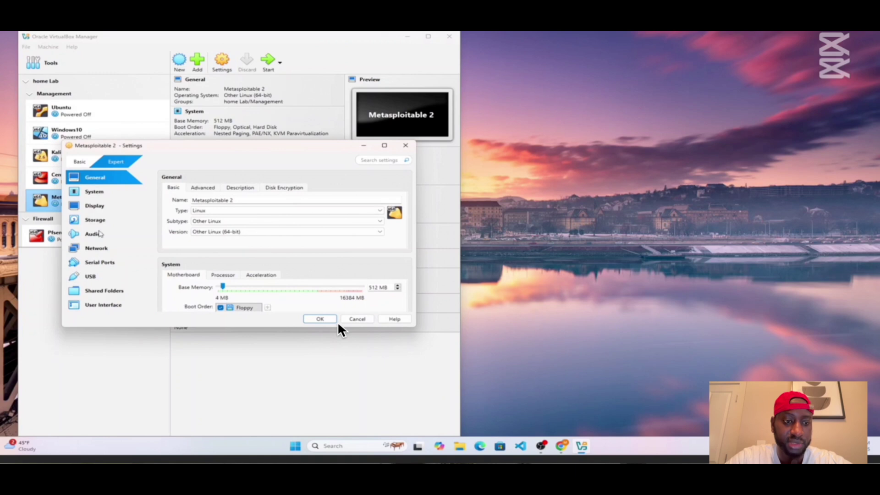
{"action": "left_click", "coordinate": [97, 248]}
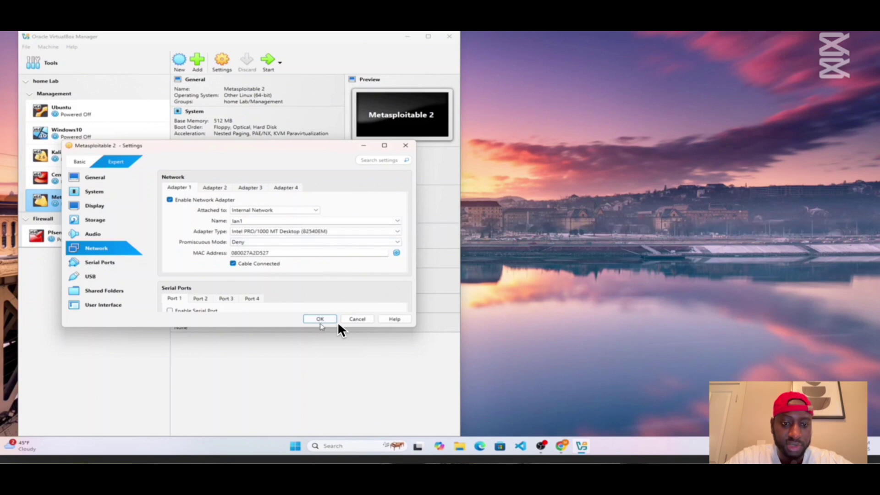
{"action": "left_click", "coordinate": [94, 192]}
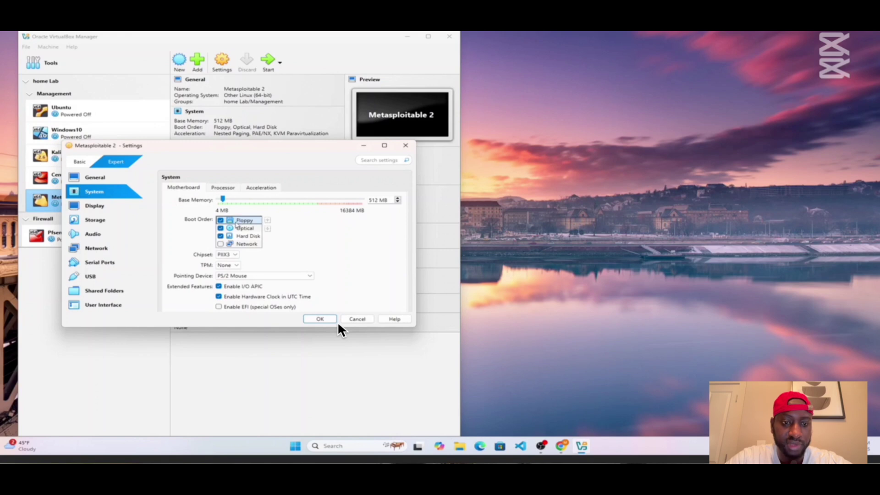
{"action": "left_click", "coordinate": [247, 236]}
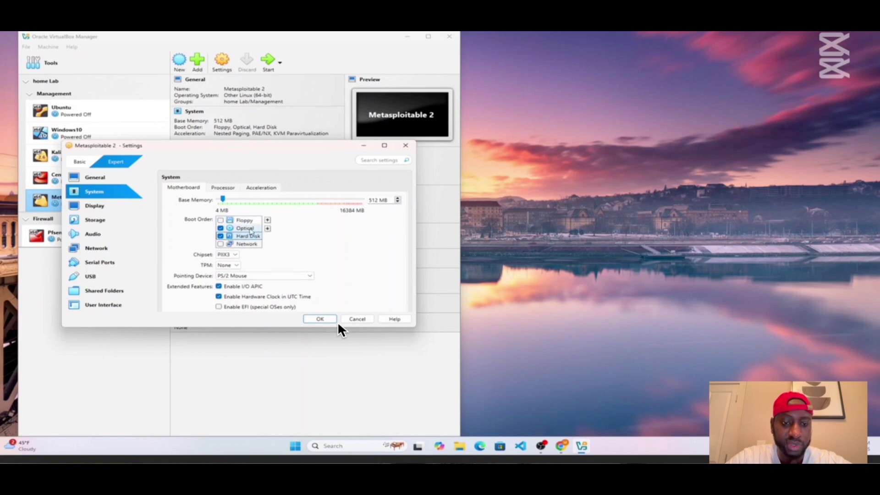
{"action": "left_click", "coordinate": [268, 221]}
{"action": "left_click", "coordinate": [267, 220]}
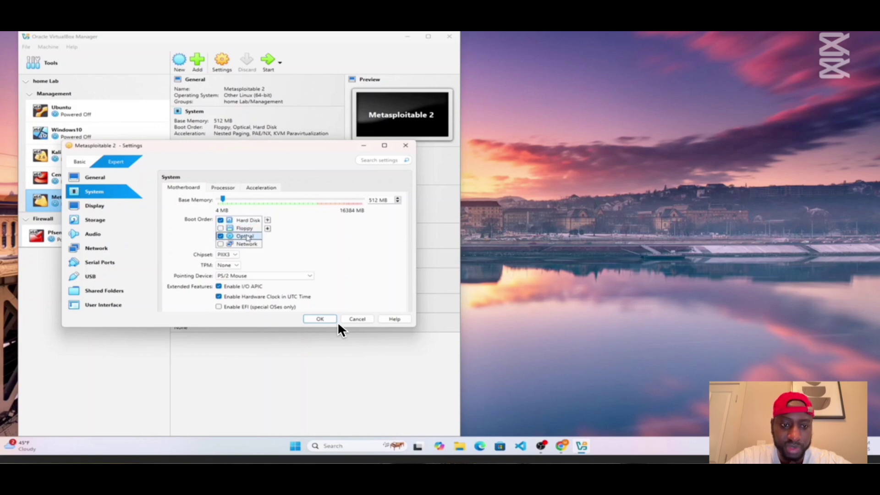
{"action": "left_click", "coordinate": [268, 221]}
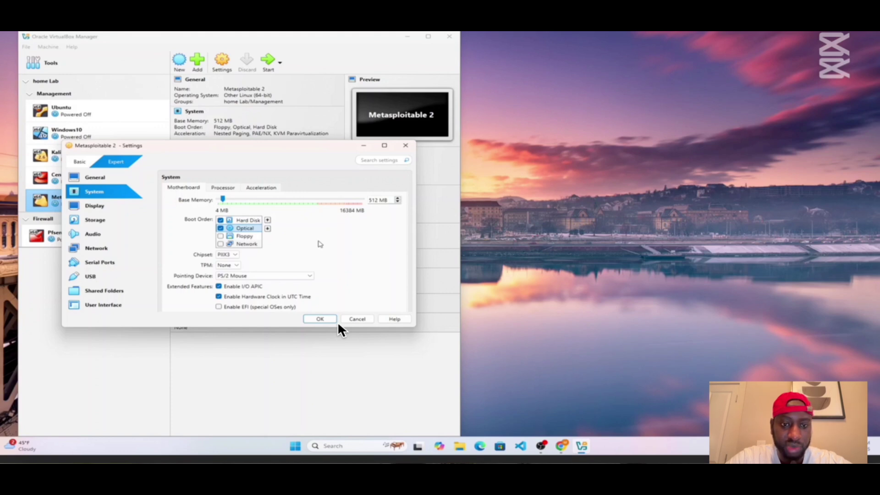
{"action": "left_click", "coordinate": [320, 319]}
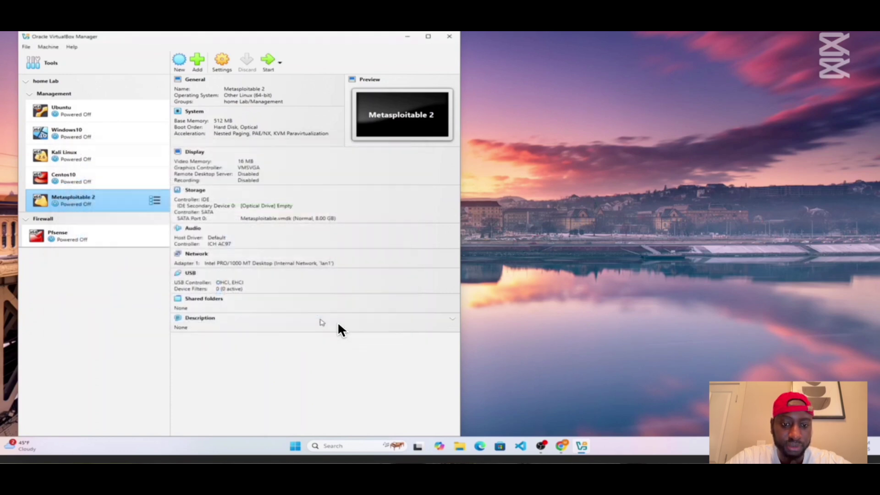
- Start the Pfsense virtual machine
{"action": "left_click", "coordinate": [92, 238]}
{"action": "mouse_move", "coordinate": [92, 236]}
{"action": "left_mouse_down"}
{"action": "mouse_move", "coordinate": [130, 242]}
{"action": "mouse_move", "coordinate": [91, 235]}
{"action": "left_mouse_up"}
{"action": "double_click", "coordinate": [89, 237]}
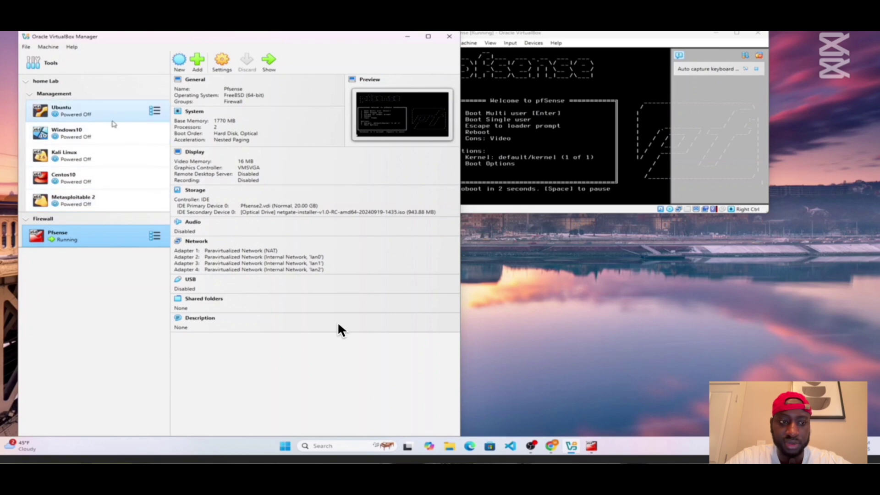
- Start the Kali Linux virtual machine and boot its default Kali GNU/Linux entry
{"action": "left_click", "coordinate": [142, 157]}
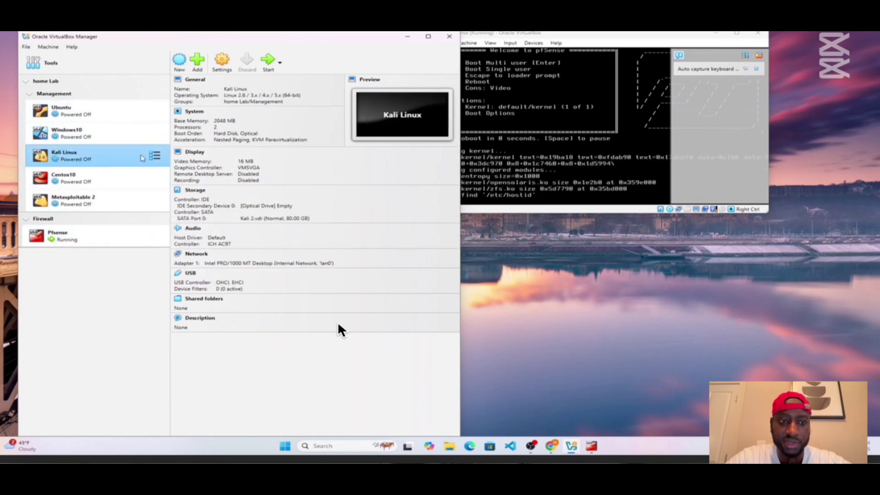
{"action": "left_click", "coordinate": [267, 61]}
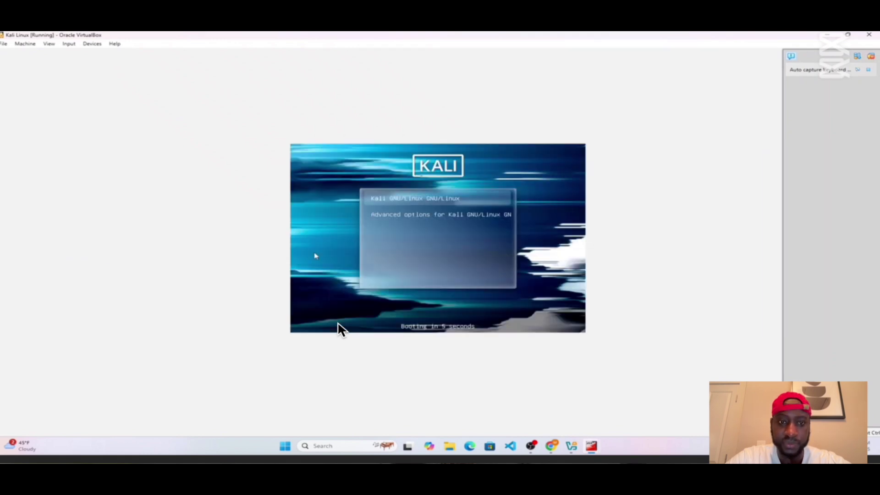
{"action": "key", "text": "Return"}
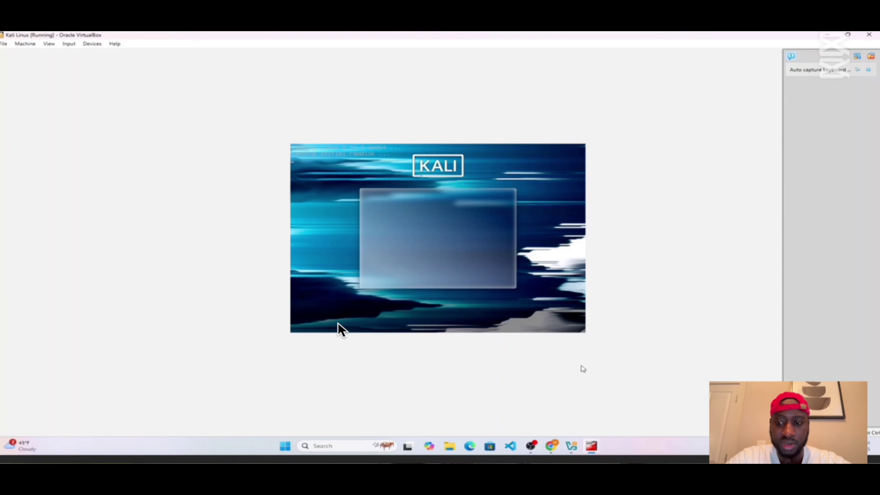
- Return to Oracle VirtualBox Manager and move the Metasploitable 2 machine out of Management into a new group
{"action": "left_click", "coordinate": [571, 446]}
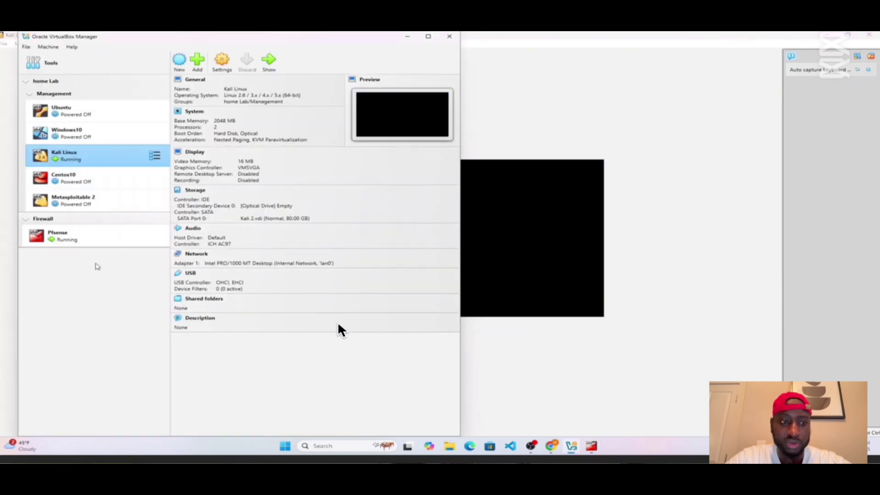
{"action": "left_click", "coordinate": [95, 205]}
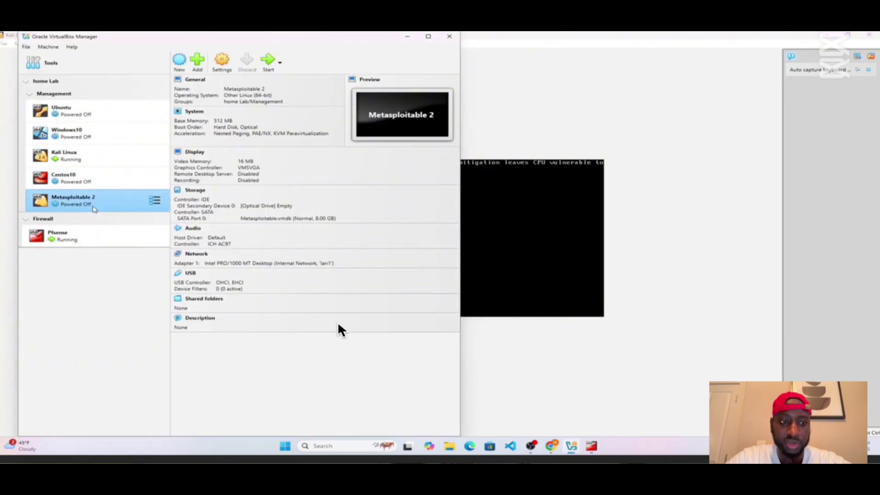
{"action": "right_click", "coordinate": [125, 200]}
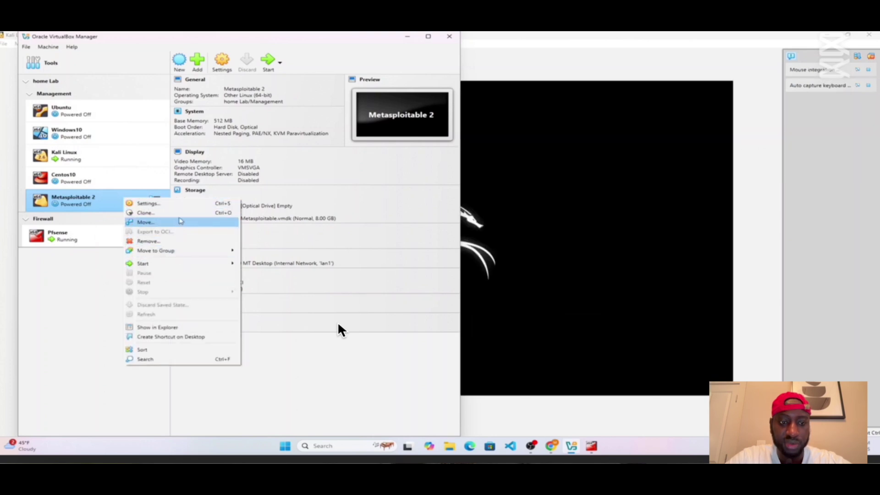
{"action": "mouse_move", "coordinate": [205, 256]}
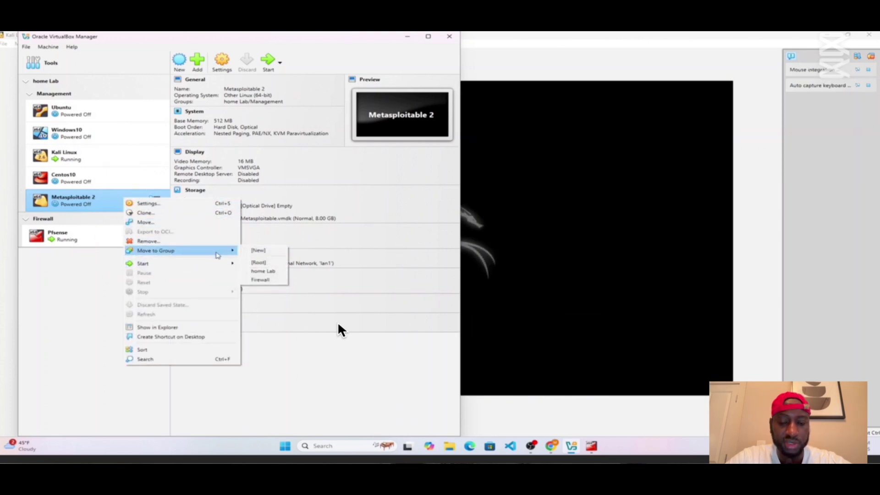
{"action": "left_click", "coordinate": [255, 251]}
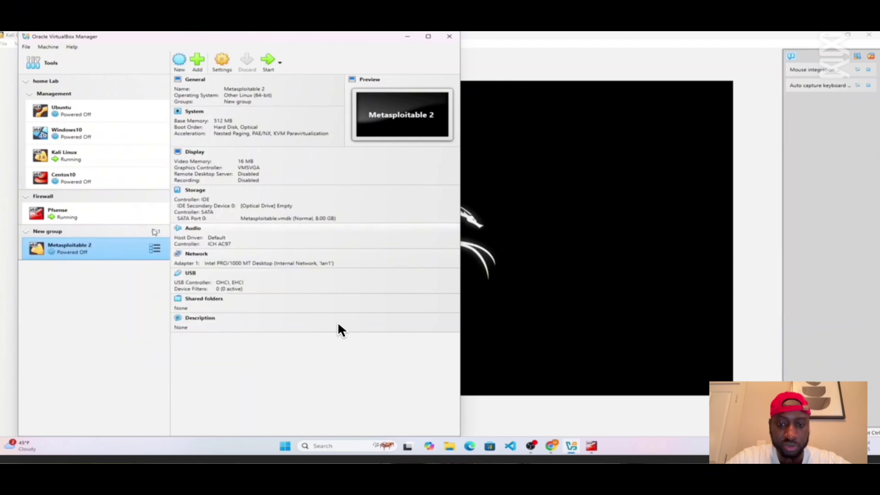
- Rename the new group containing Metasploitable 2 to "MaraCyber range"
{"action": "right_click", "coordinate": [63, 232]}
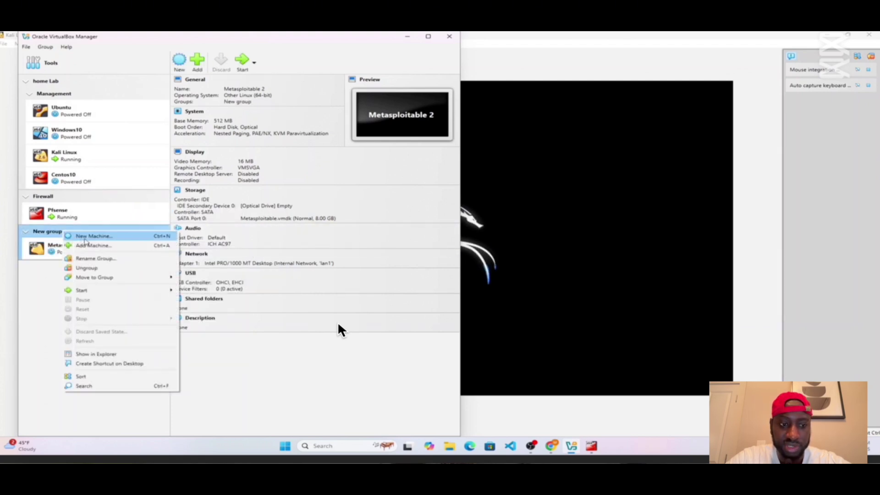
{"action": "left_click", "coordinate": [95, 259]}
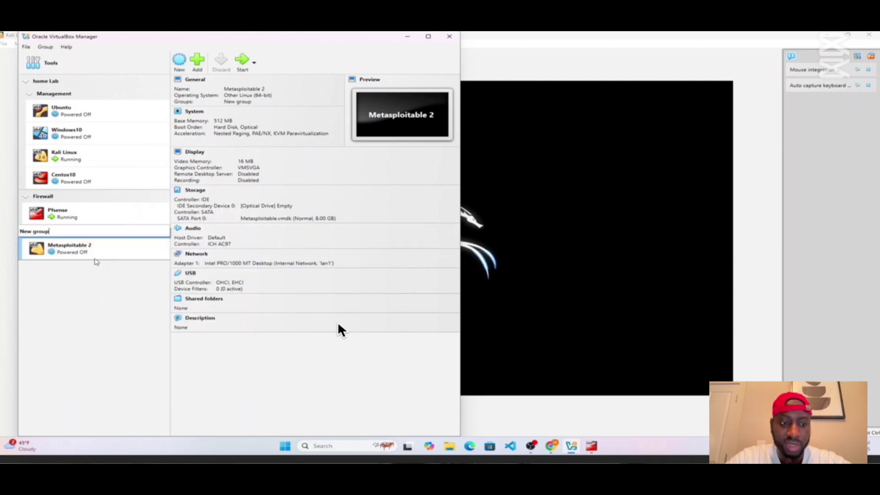
{"action": "key", "text": "BackSpace"}
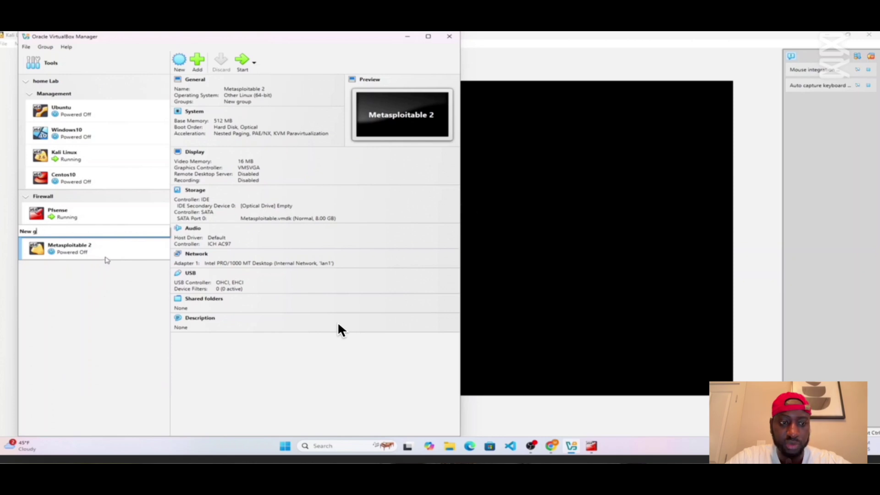
{"action": "type", "text": "MaraCyber"}
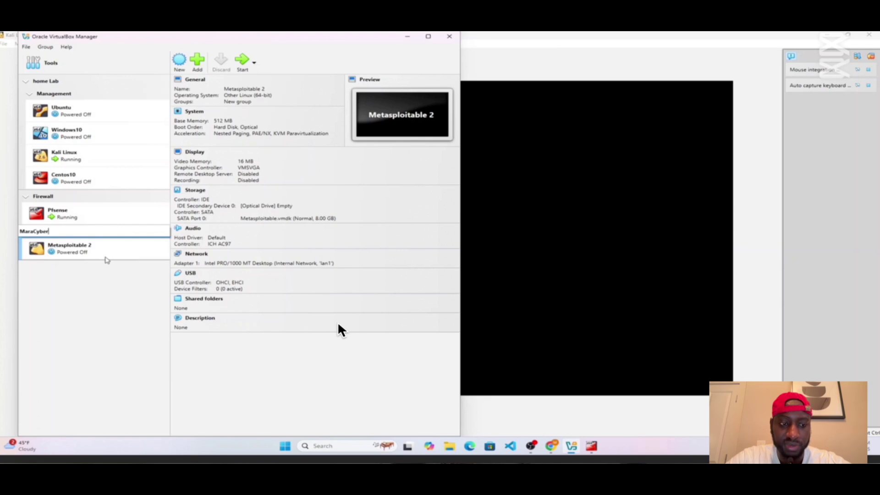
{"action": "type", "text": "Ra"}
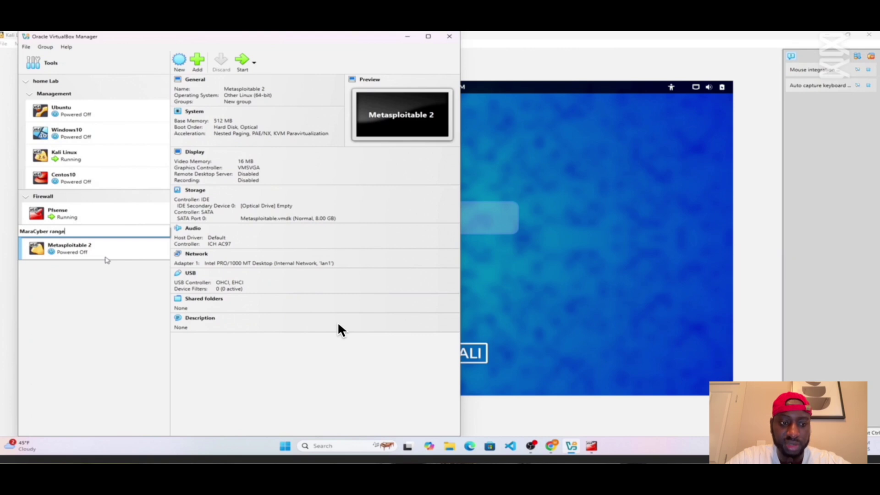
{"action": "key", "text": "Return"}
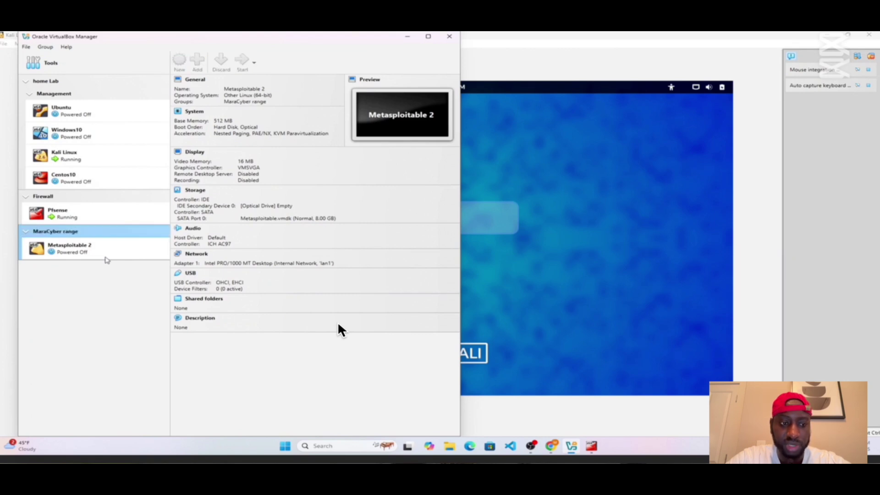
- Log in to the Kali Linux machine with the account password and hide the VirtualBox notifications
{"action": "left_click", "coordinate": [678, 236]}
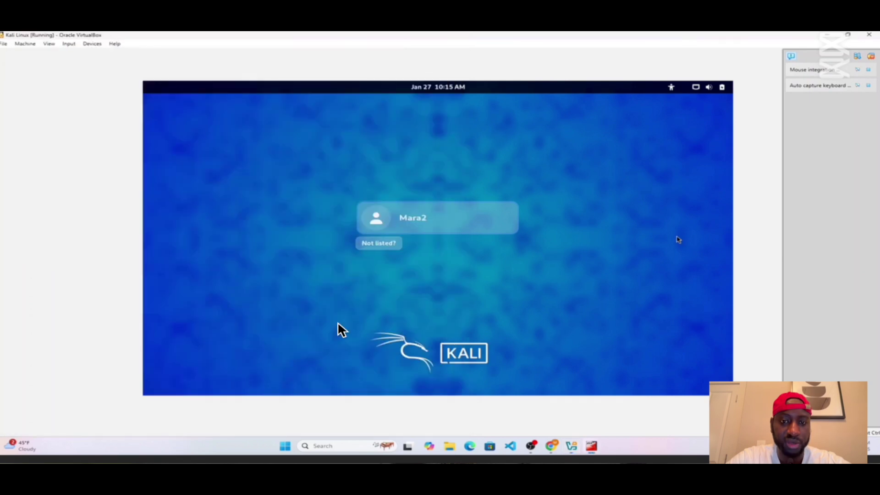
{"action": "left_click", "coordinate": [486, 214]}
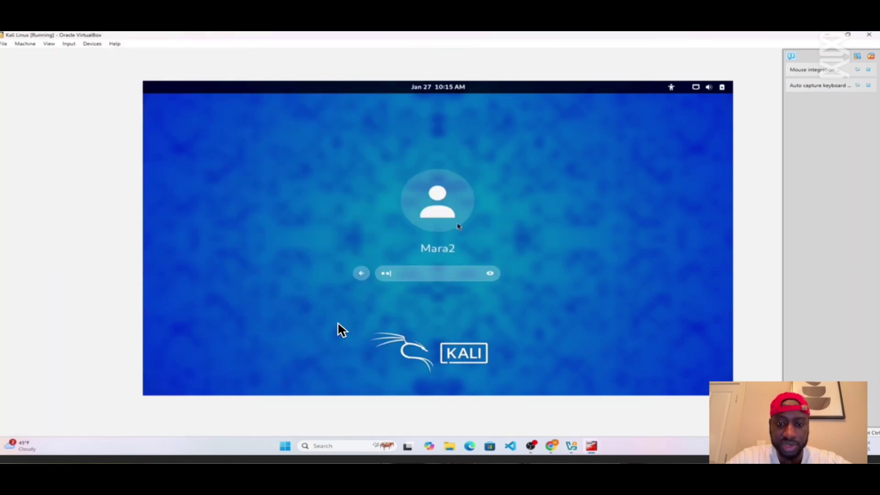
{"action": "type", "text": "••"}
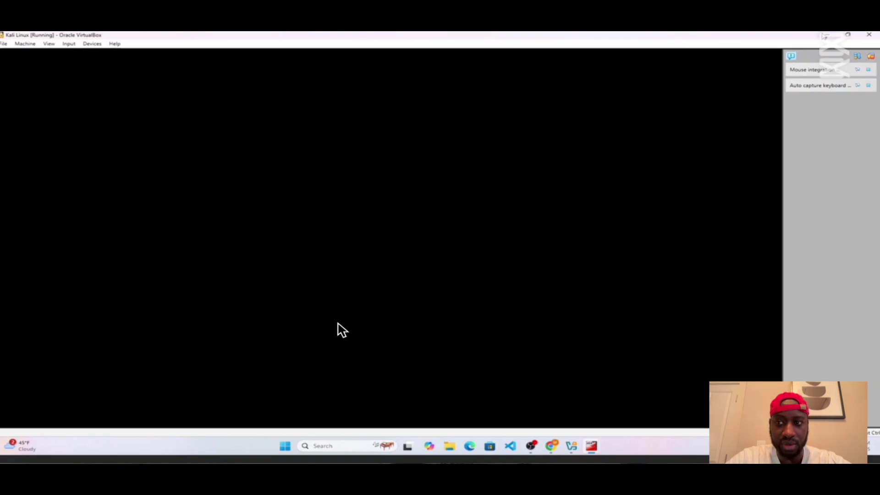
{"action": "left_click", "coordinate": [871, 56]}
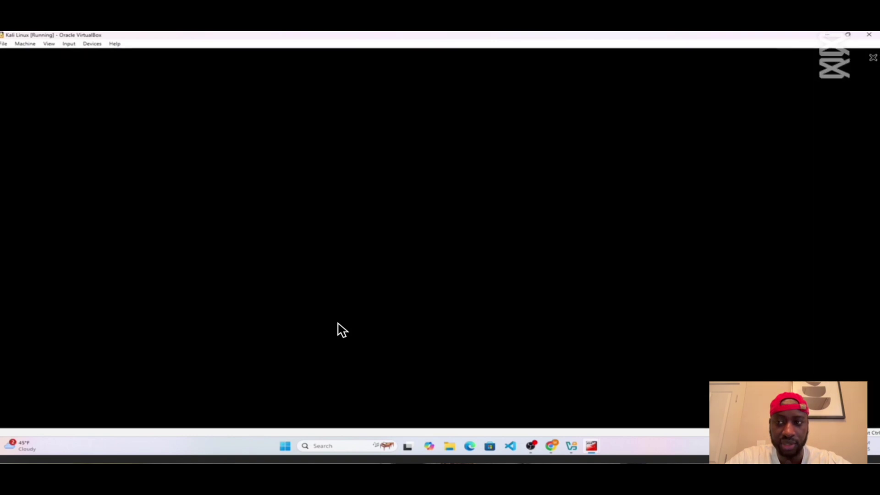
- Minimize the Kali Linux window and collapse the Management and Firewall groups in the machine list
{"action": "left_click", "coordinate": [829, 34]}
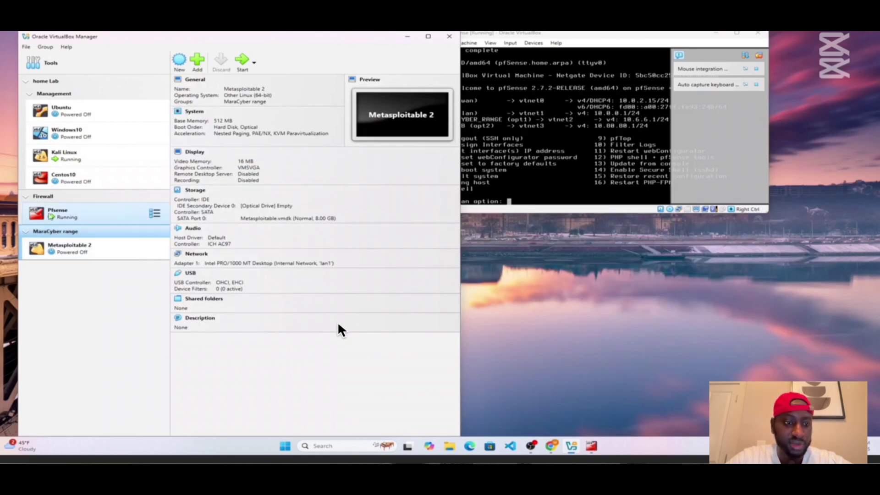
{"action": "left_click", "coordinate": [31, 95]}
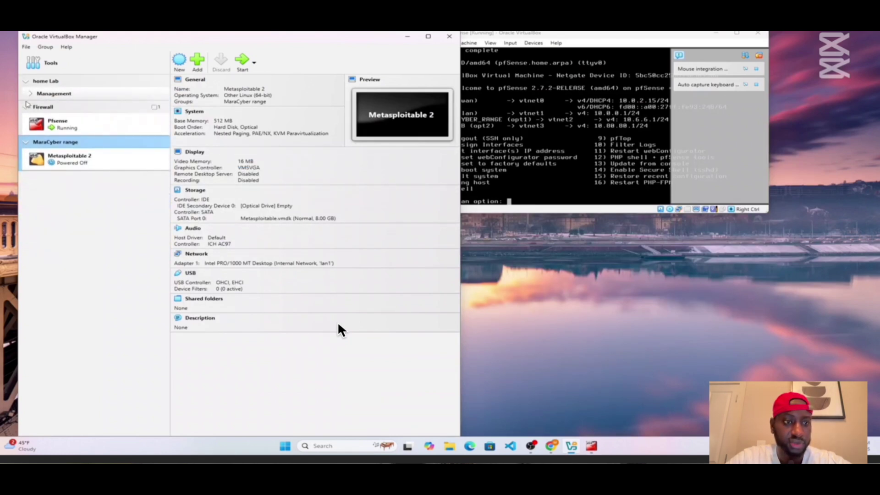
{"action": "left_click", "coordinate": [27, 108]}
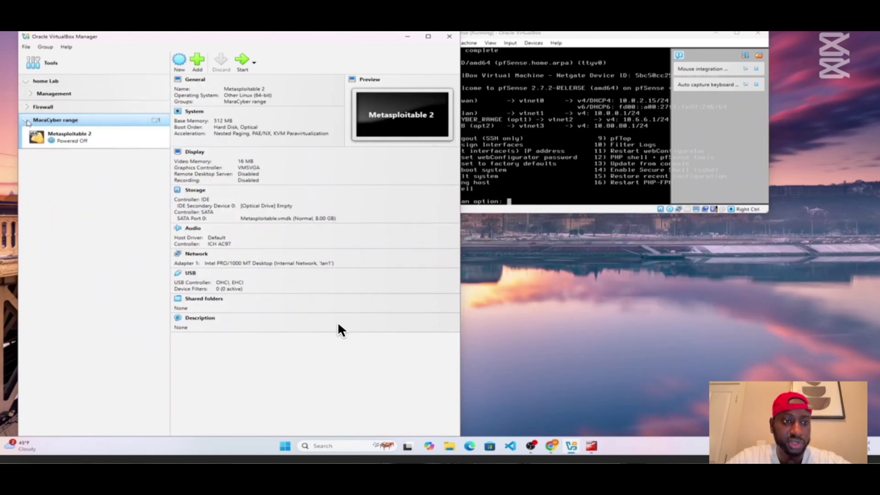
- Expand the Firewall and MaraCyber range groups in the machine list and hide the notifications in the running pfSense window
{"action": "left_click", "coordinate": [26, 120]}
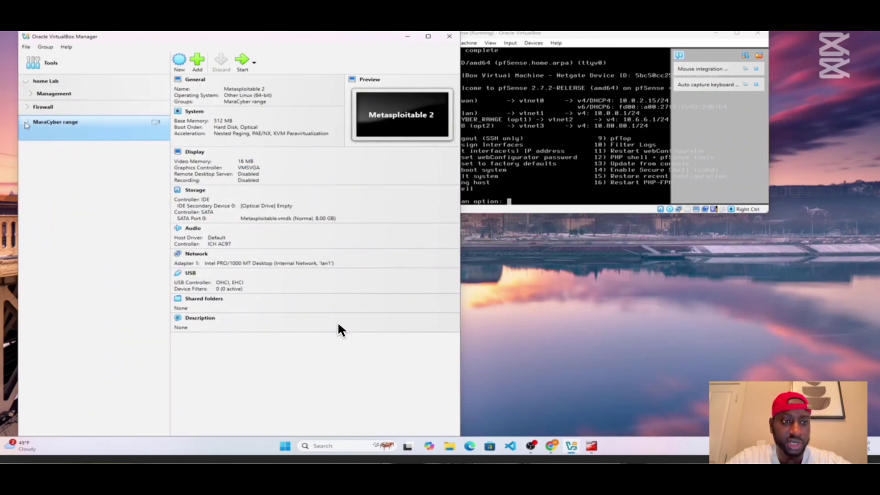
{"action": "left_click", "coordinate": [26, 81]}
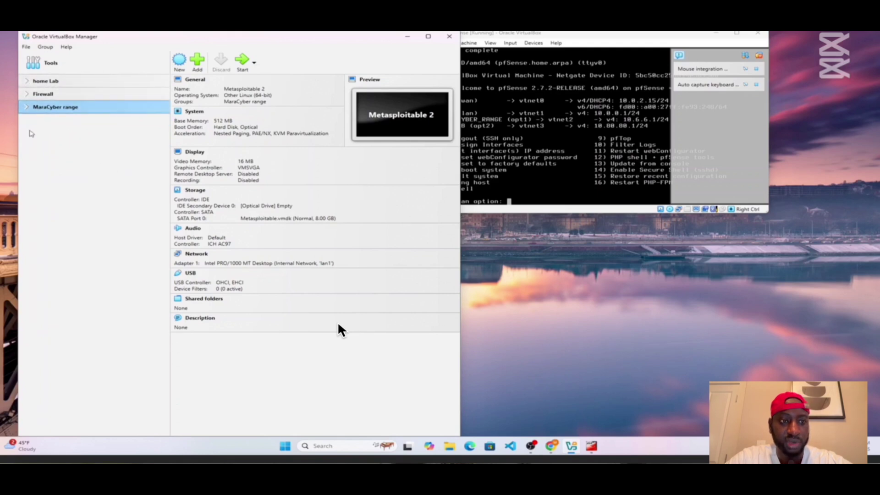
{"action": "left_click", "coordinate": [27, 81]}
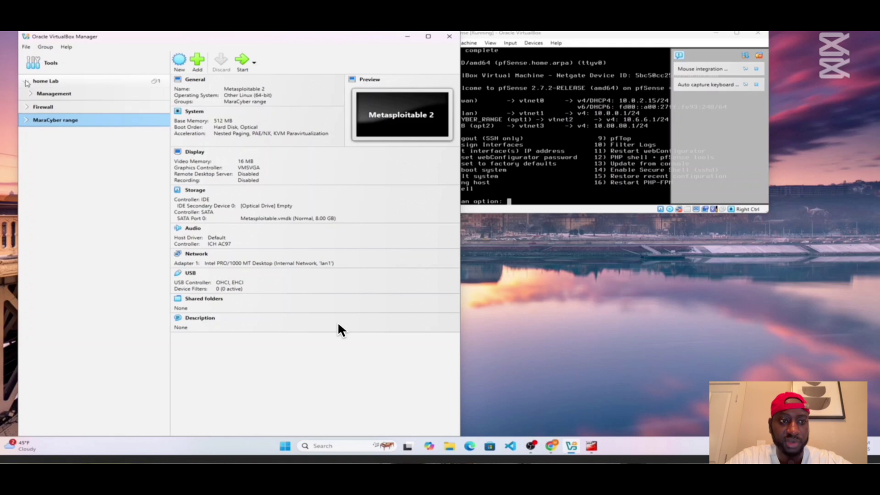
{"action": "left_click", "coordinate": [26, 107]}
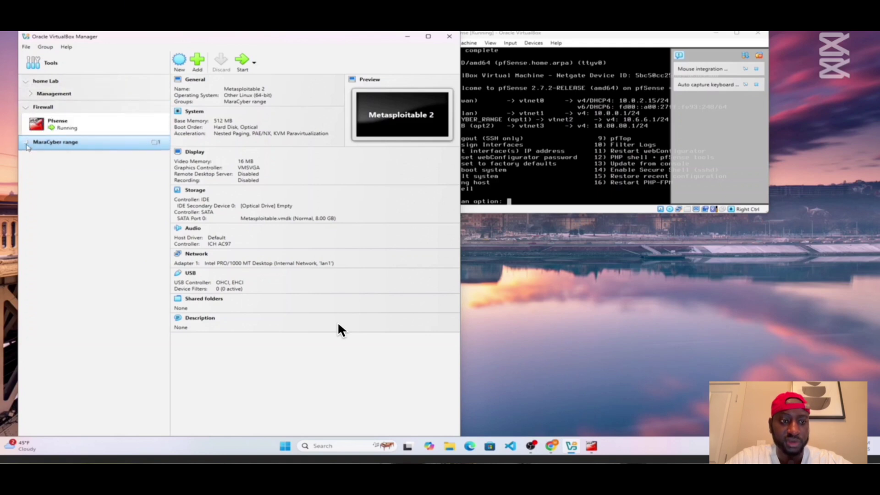
{"action": "left_click", "coordinate": [27, 142]}
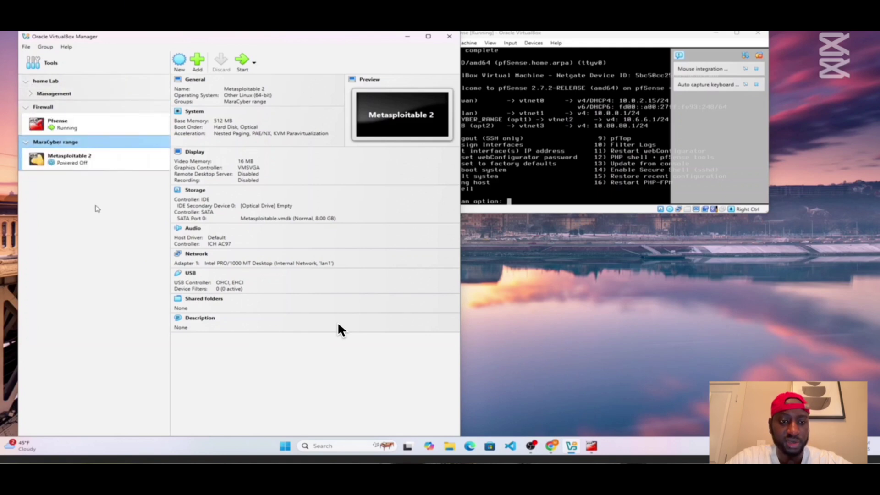
{"action": "left_click", "coordinate": [611, 182]}
{"action": "left_click", "coordinate": [759, 56]}
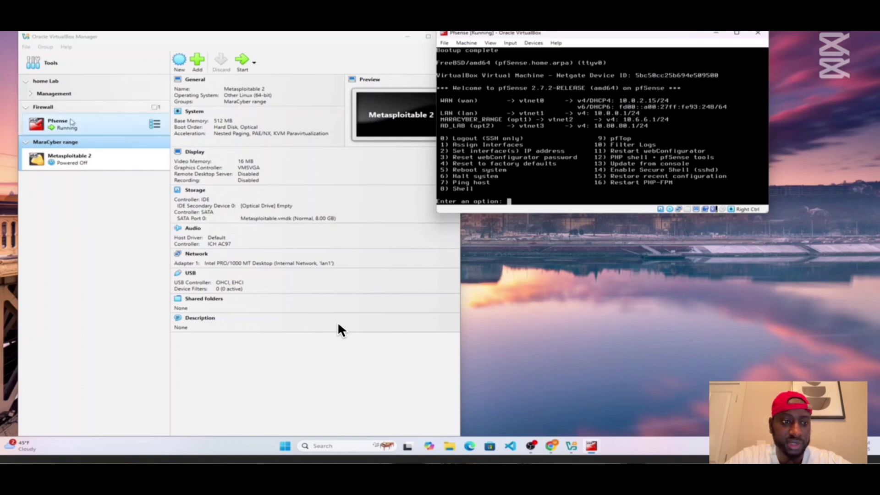
- Start the Metasploitable 2 virtual machine and hide the notifications in its window
{"action": "left_click", "coordinate": [85, 163]}
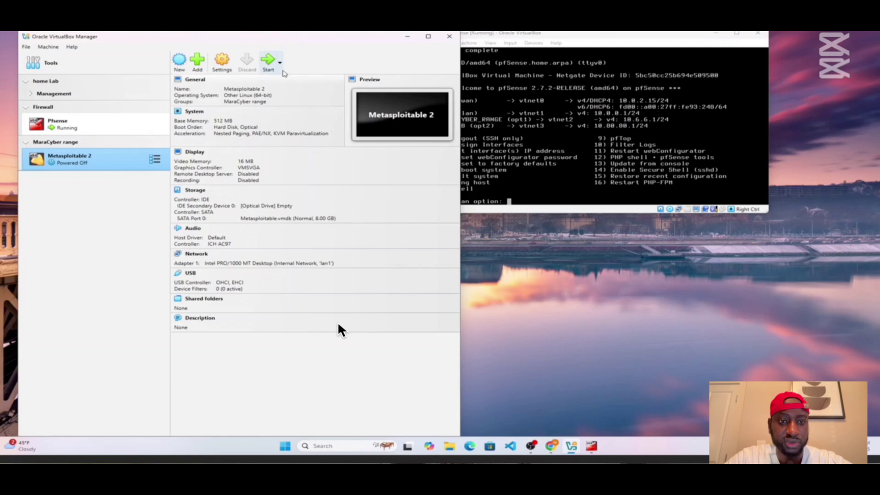
{"action": "left_click", "coordinate": [269, 61]}
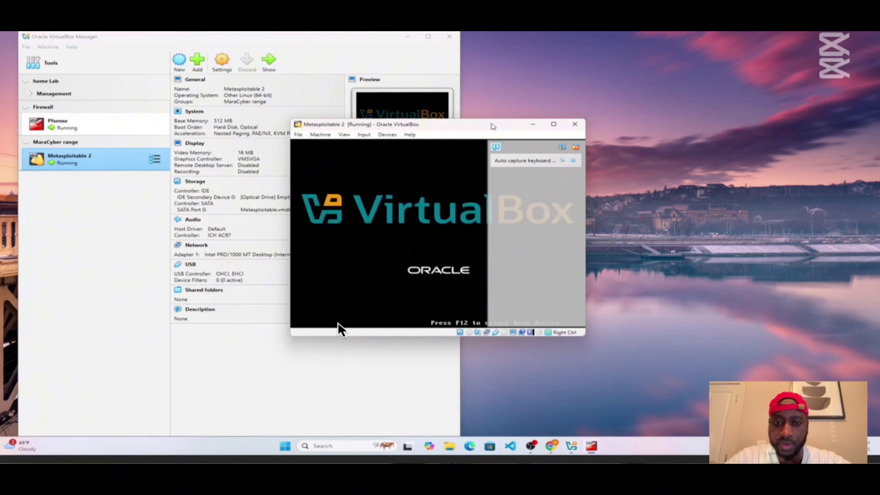
{"action": "left_click", "coordinate": [576, 147]}
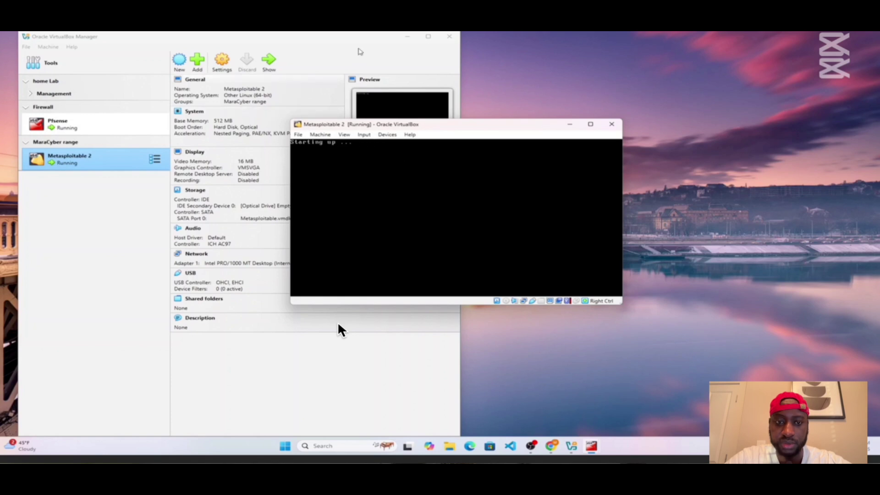
- Minimize VirtualBox Manager, then enlarge the Metasploitable 2 window and move it higher on the desktop
{"action": "left_click", "coordinate": [406, 36]}
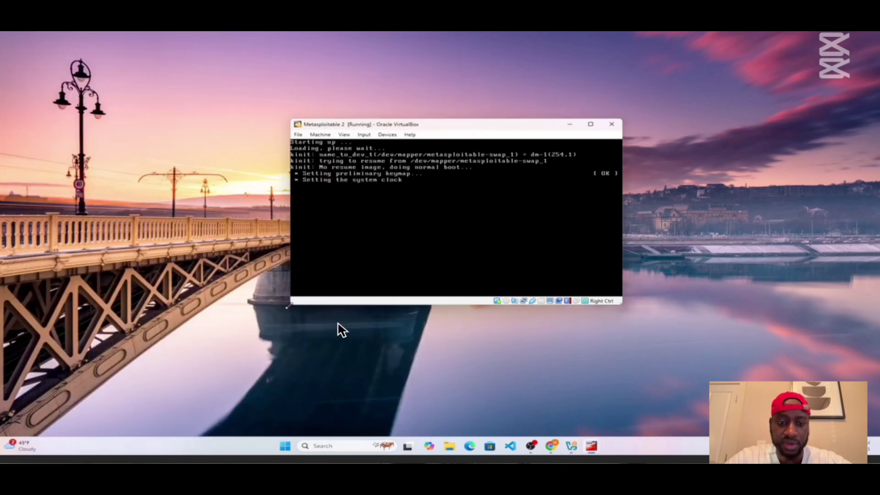
{"action": "left_click_drag", "start_coordinate": [290, 304], "coordinate": [64, 394]}
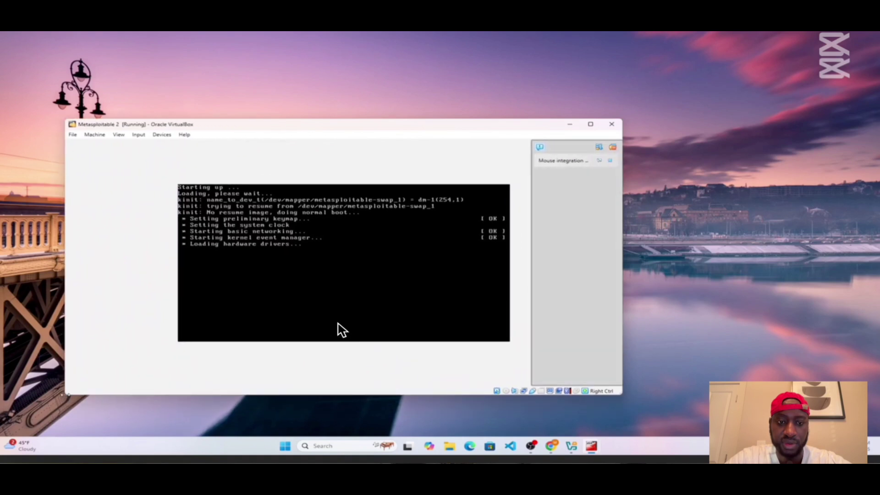
{"action": "left_click_drag", "start_coordinate": [289, 126], "coordinate": [376, 66]}
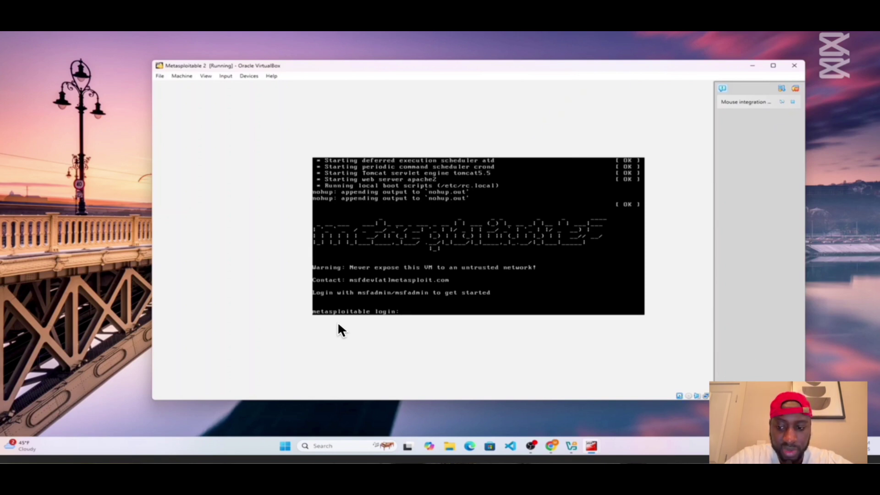
- Scale the Metasploitable 2 display to 125%, then enlarge its window and hide the mouse integration notification
{"action": "right_click", "coordinate": [733, 395]}
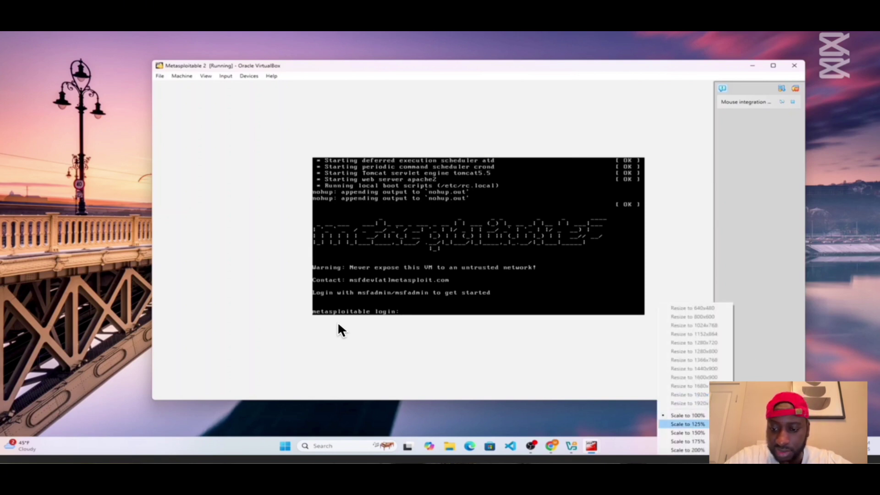
{"action": "left_click", "coordinate": [687, 424]}
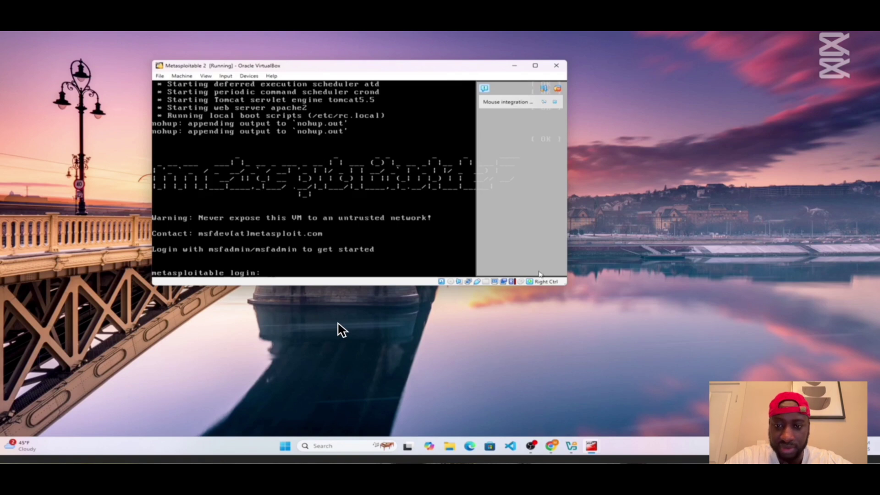
{"action": "left_click_drag", "start_coordinate": [569, 287], "coordinate": [701, 389]}
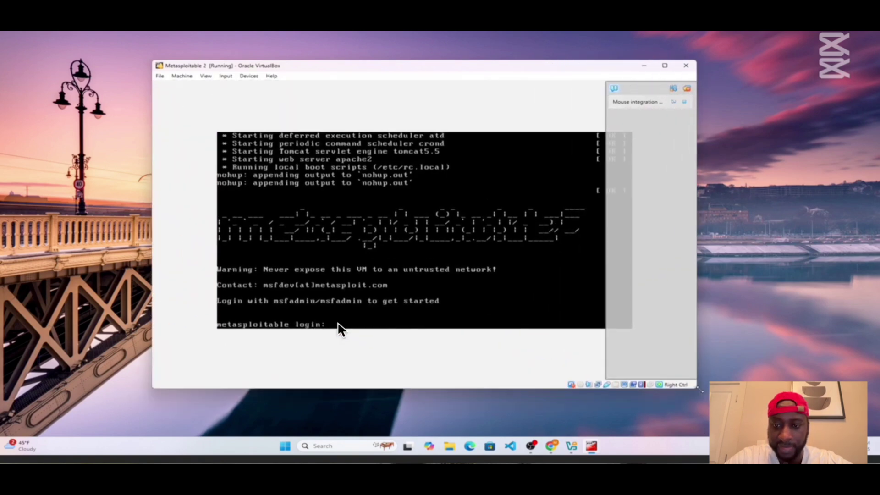
{"action": "left_click", "coordinate": [691, 88]}
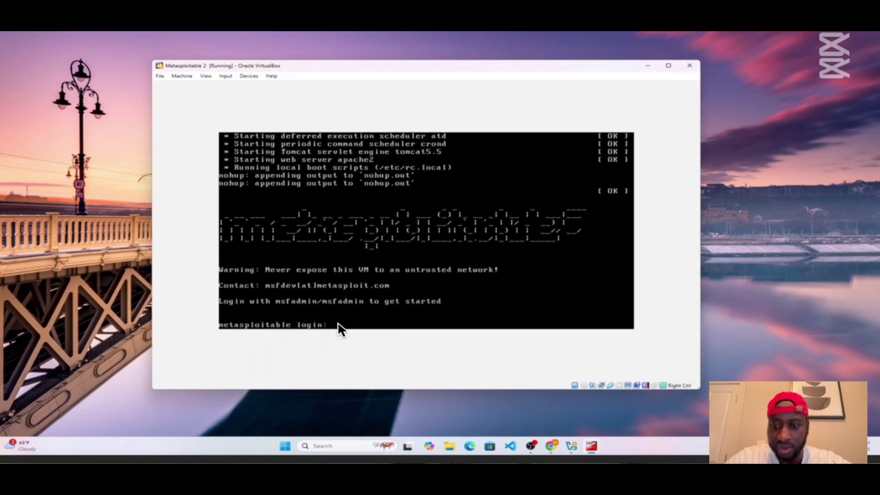
- Scale the Metasploitable 2 virtual screen to 200% and extend the window upward to fit the larger console
{"action": "left_click", "coordinate": [628, 386]}
{"action": "mouse_move", "coordinate": [650, 418]}
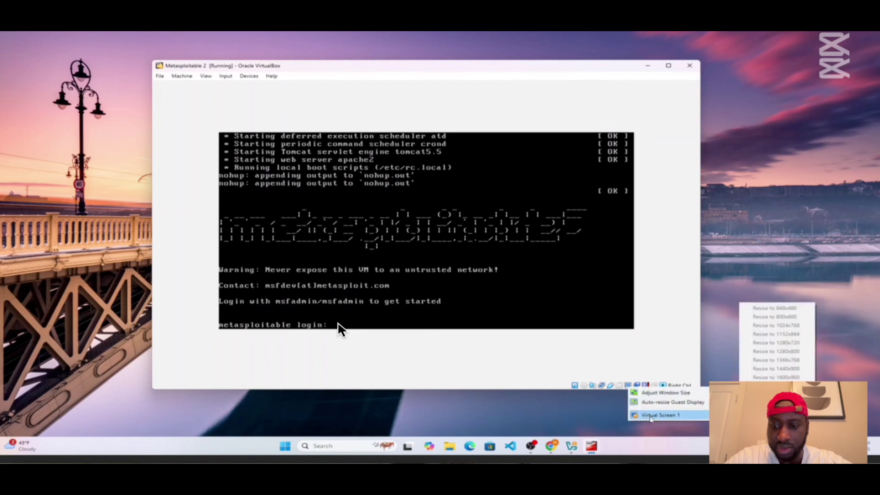
{"action": "left_click", "coordinate": [774, 449]}
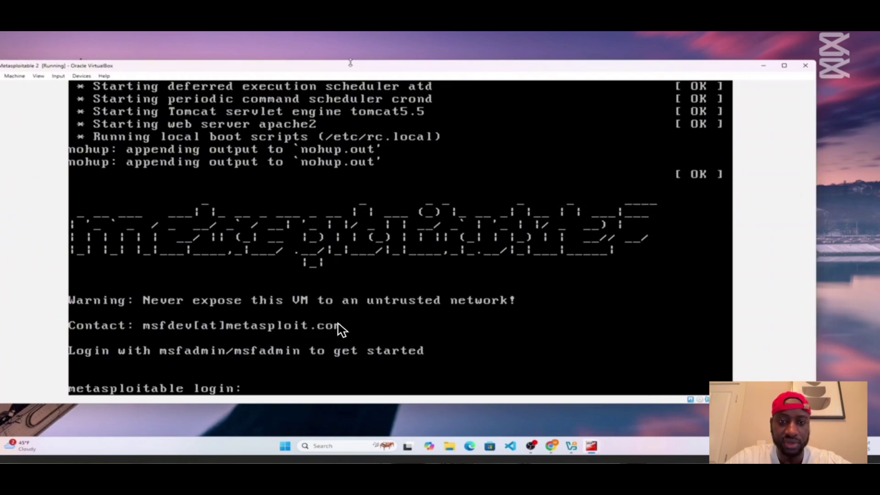
{"action": "left_click_drag", "start_coordinate": [352, 61], "coordinate": [404, 49]}
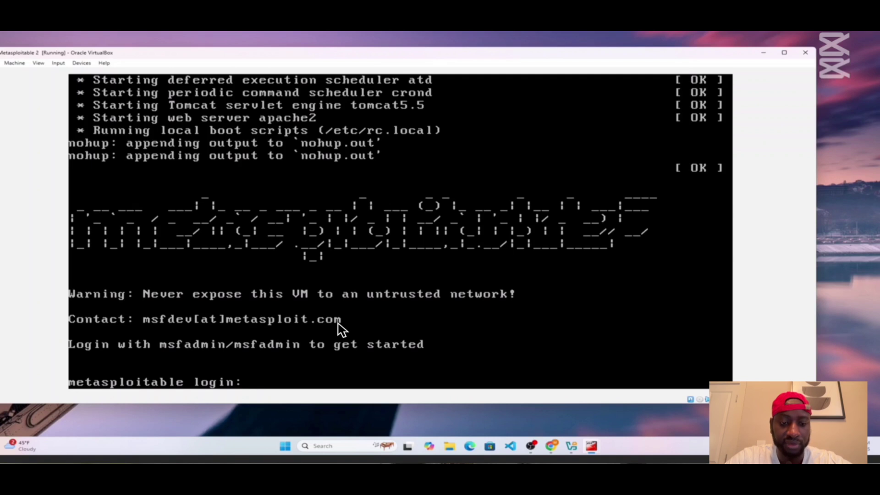
- Log in at the Metasploitable console with the default login name and the account password
{"action": "type", "text": "msfa"}
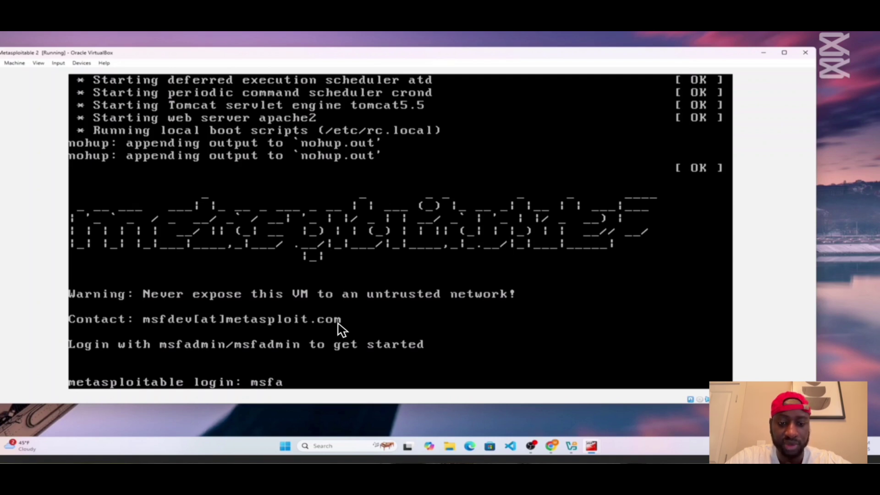
{"action": "type", "text": "a"}
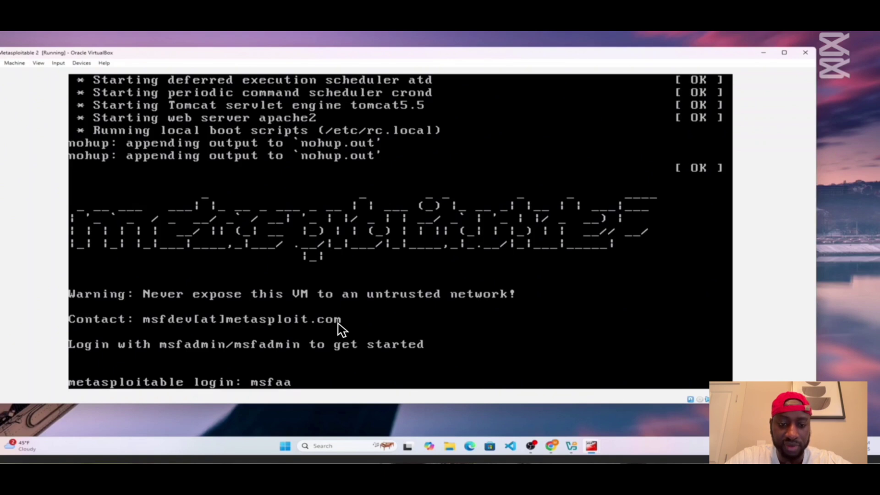
{"action": "key", "text": "BackSpace"}
{"action": "type", "text": "dmin"}
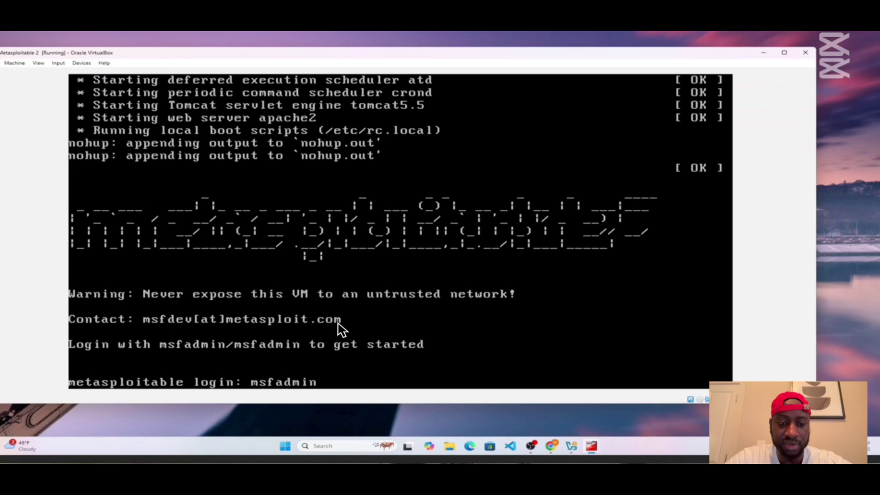
{"action": "key", "text": "Return"}
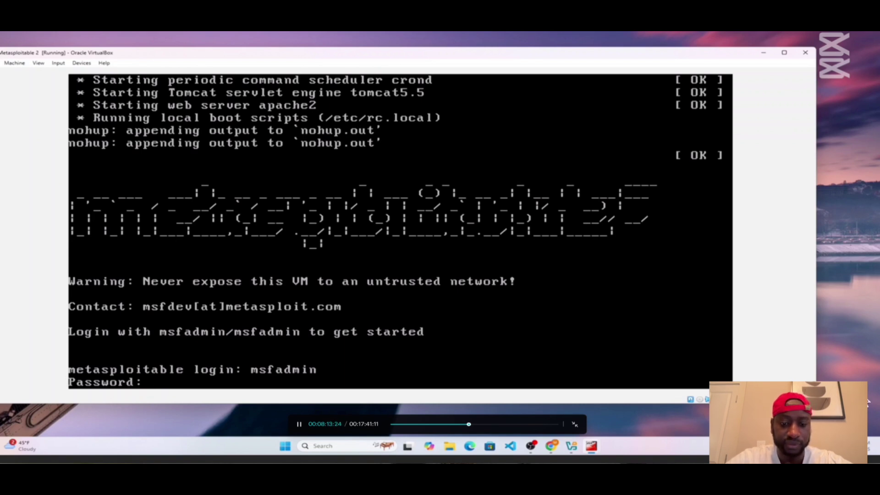
{"action": "key", "text": "Return"}
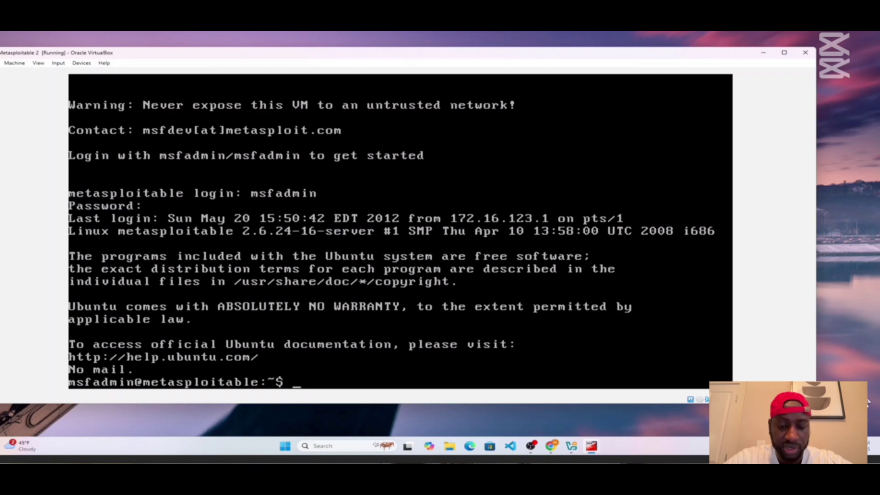
- Run "ip a l eth0" in the Metasploitable console to check the network interface's address
{"action": "type", "text": "ip"}
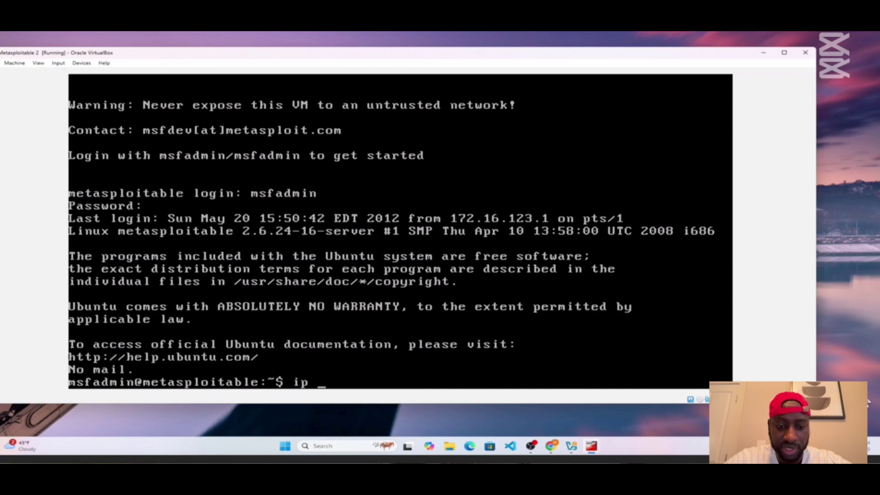
{"action": "type", "text": " a"}
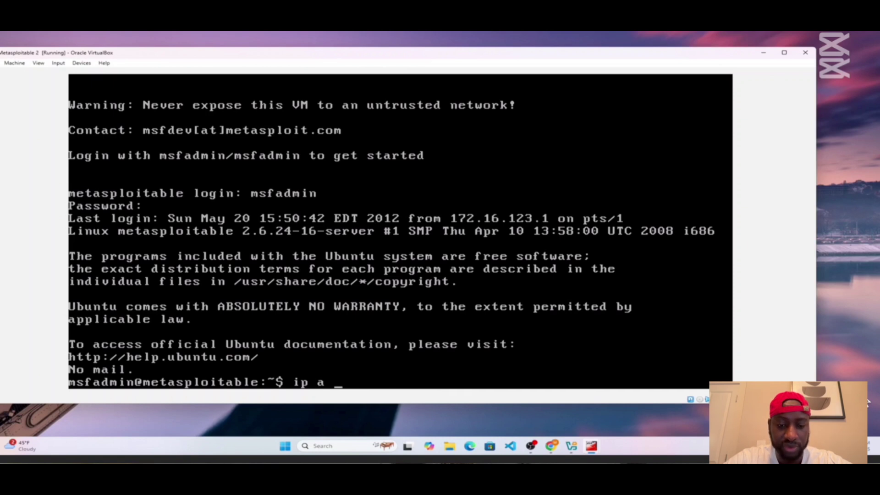
{"action": "type", "text": " l eth"}
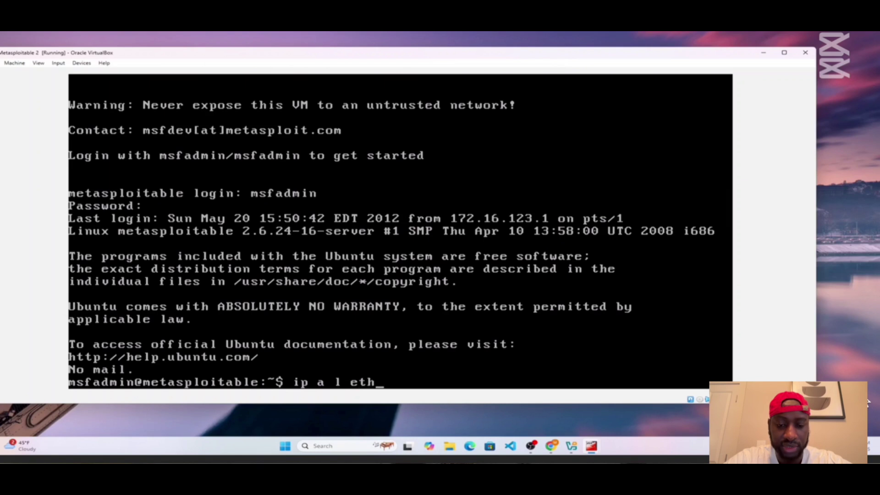
{"action": "type", "text": "o"}
{"action": "key", "text": "BackSpace"}
{"action": "type", "text": "0"}
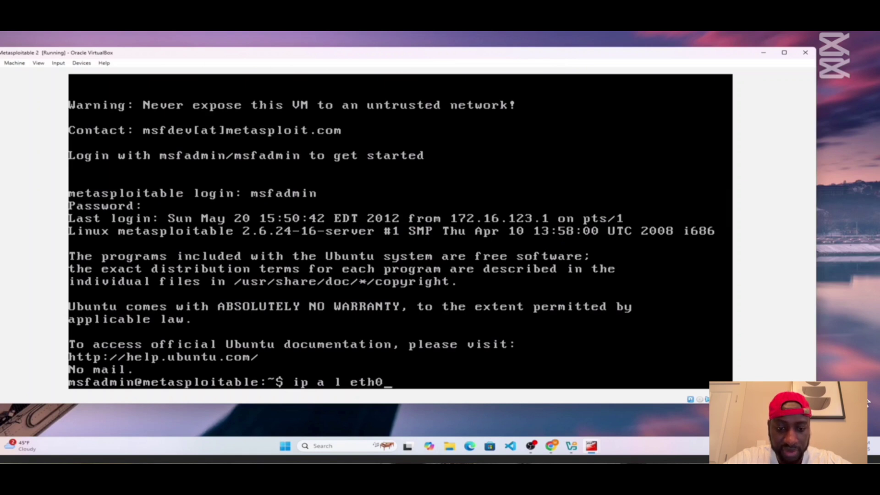
{"action": "key", "text": "Return"}
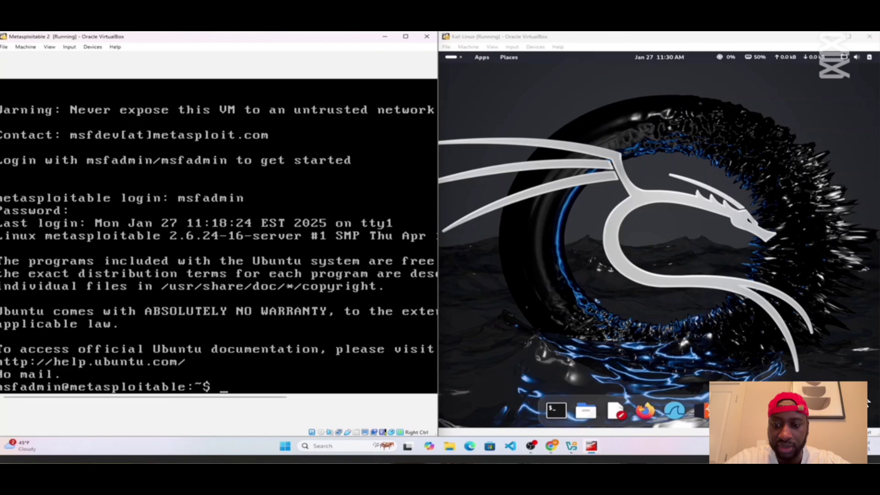
- Open a terminal in Kali Linux, run ifconfig and highlight the eth0 IP address, then return to the Metasploitable console
{"action": "key", "text": "Control_R"}
{"action": "left_click", "coordinate": [649, 223]}
{"action": "left_click", "coordinate": [556, 413]}
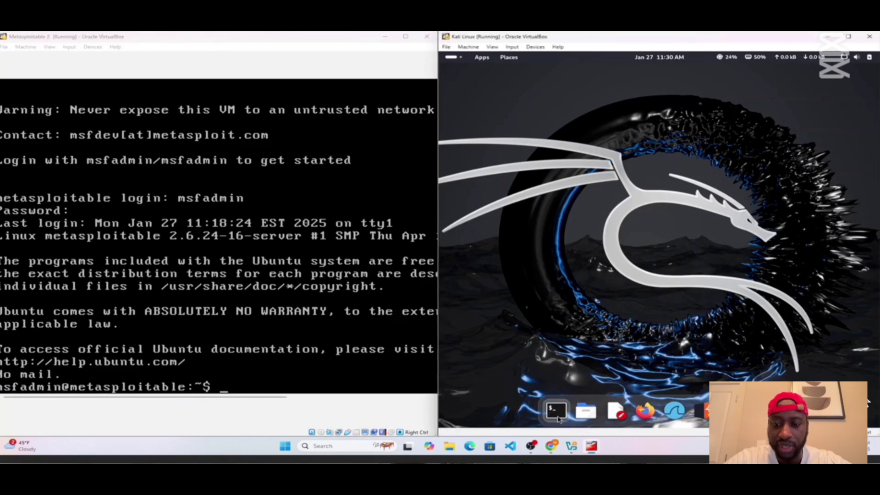
{"action": "type", "text": "ifc"}
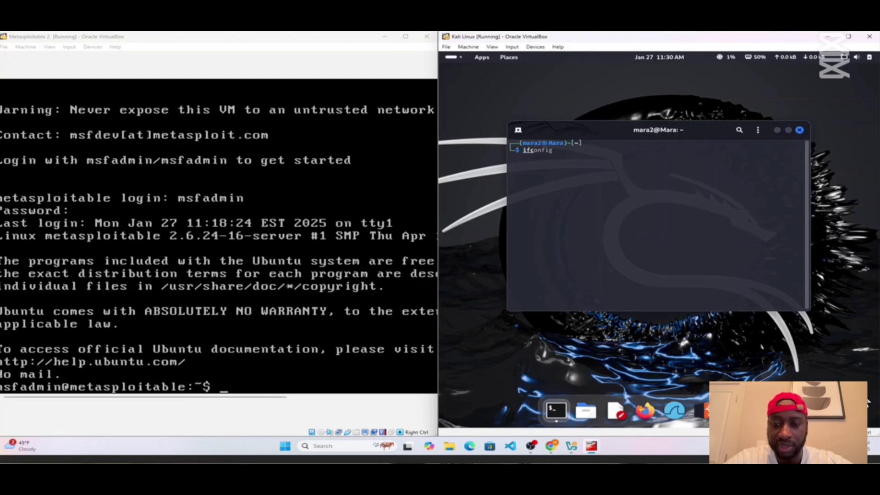
{"action": "type", "text": "confi"}
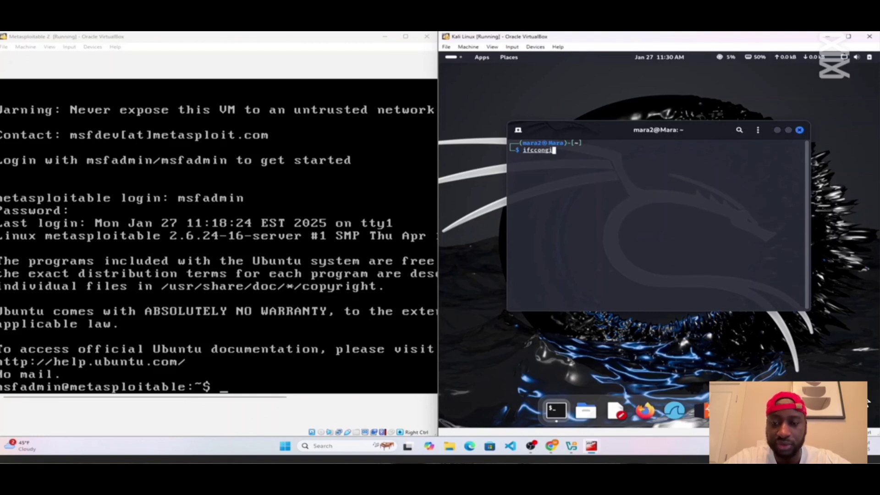
{"action": "key", "text": "BackSpace"}
{"action": "key", "text": "BackSpace"}
{"action": "key", "text": "BackSpace"}
{"action": "key", "text": "BackSpace"}
{"action": "key", "text": "Tab"}
{"action": "key", "text": "Return"}
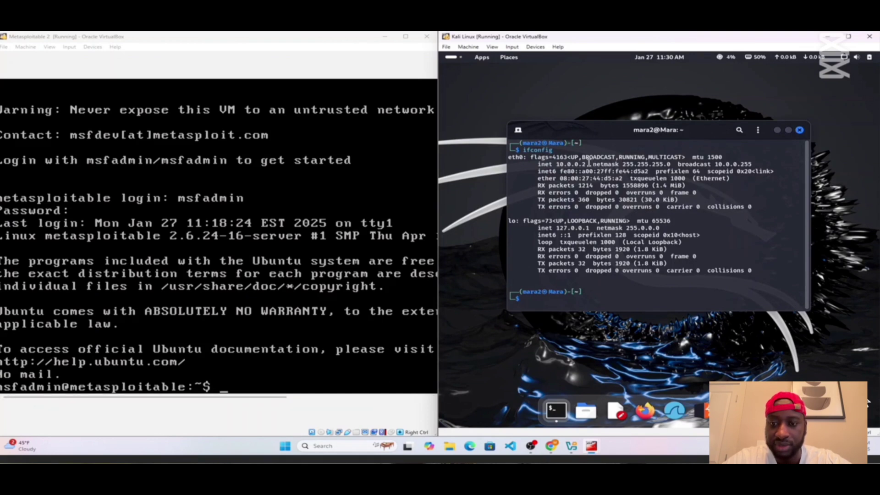
{"action": "left_click_drag", "start_coordinate": [589, 163], "coordinate": [556, 164]}
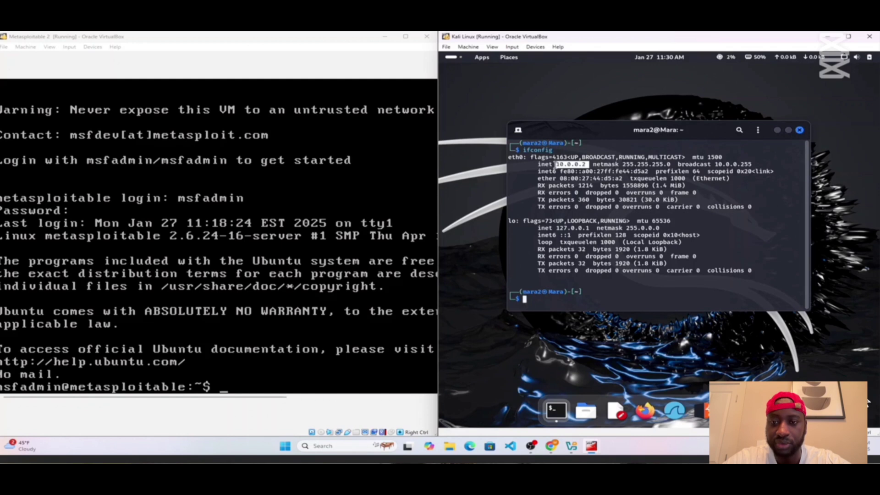
{"action": "left_click", "coordinate": [255, 387]}
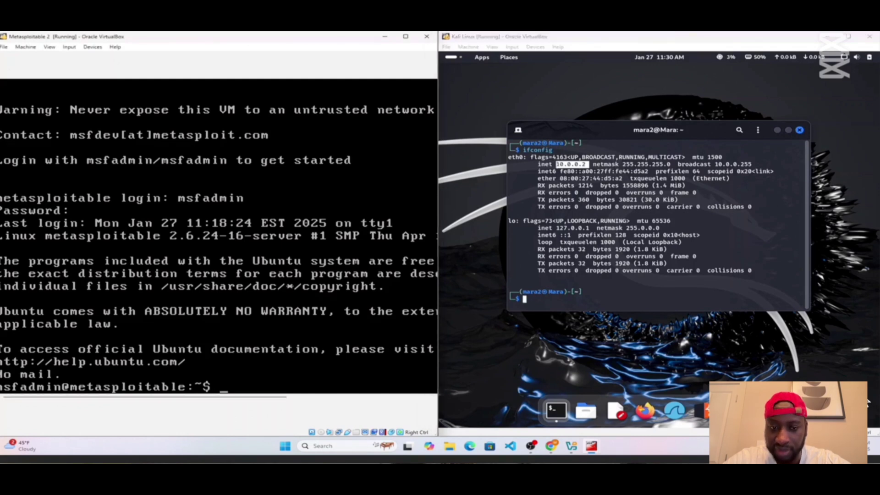
- Ping the Kali Linux machine at 10.0.0.2 from the Metasploitable console
{"action": "type", "text": "p"}
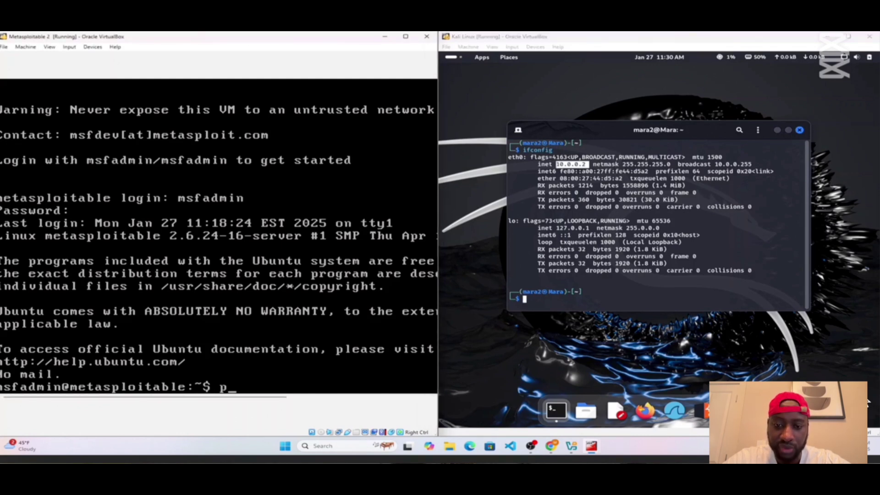
{"action": "type", "text": "ing"}
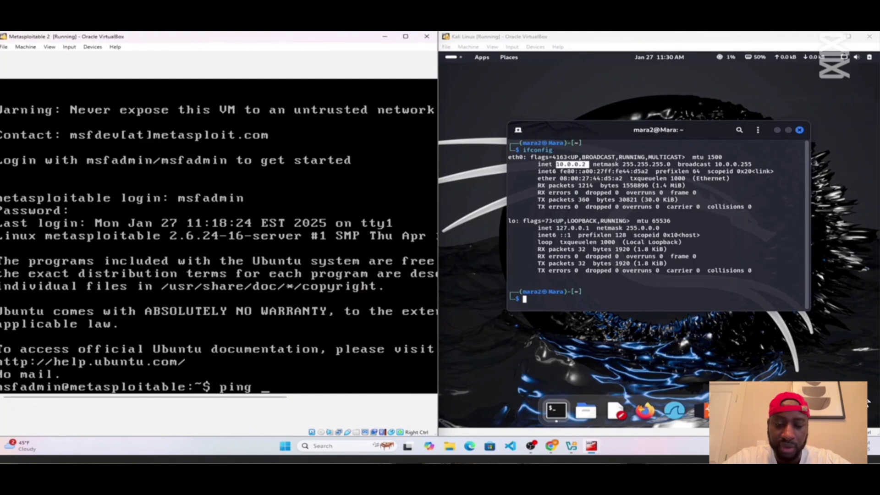
{"action": "type", "text": " 10"}
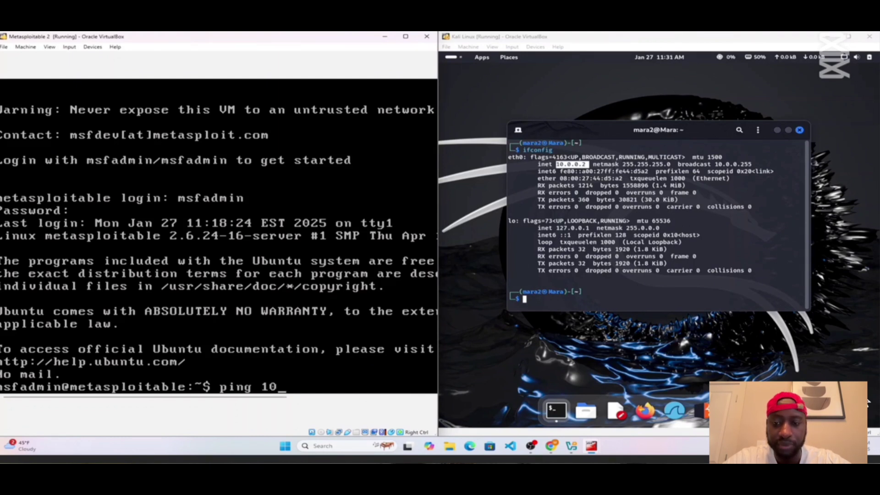
{"action": "type", "text": ".0."}
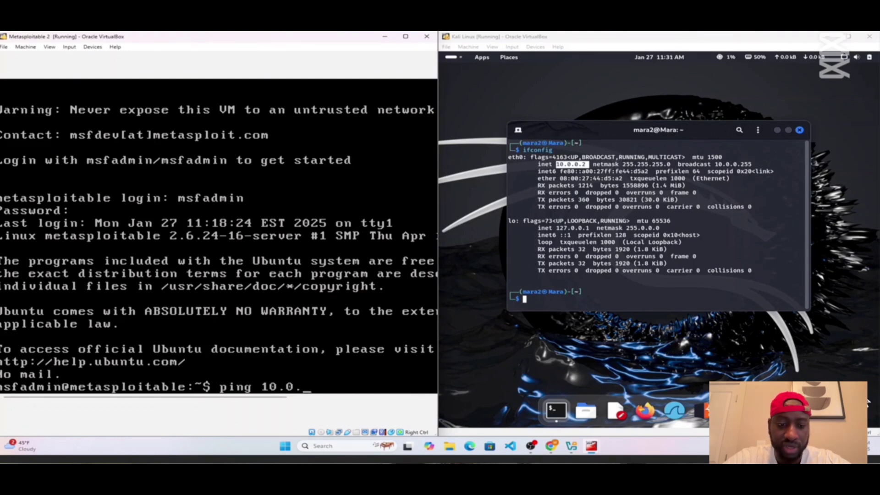
{"action": "type", "text": "0."}
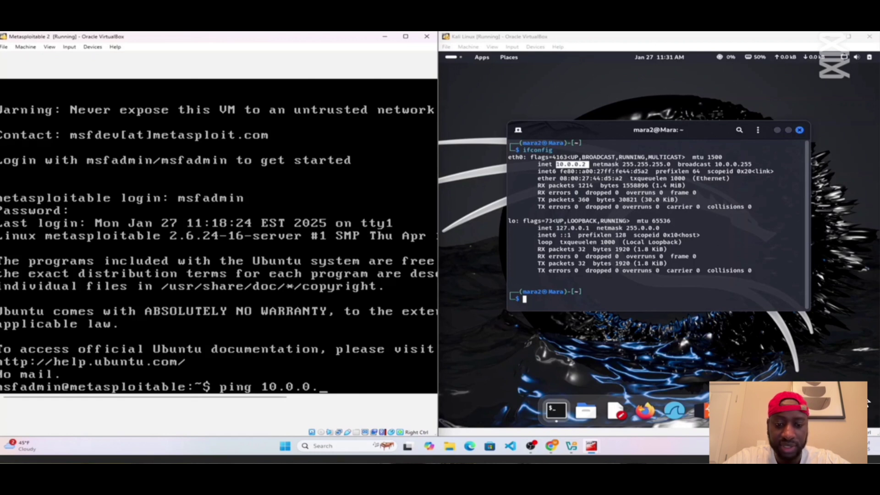
{"action": "type", "text": "2"}
{"action": "key", "text": "Return"}
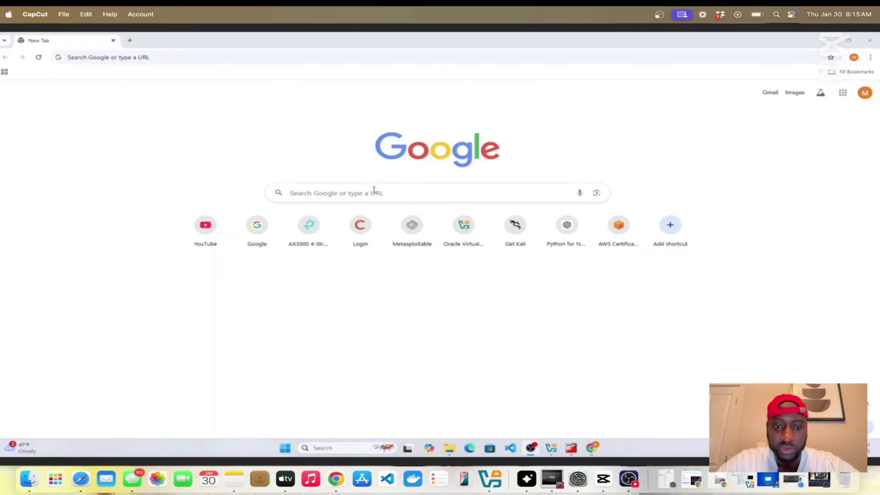
- Search Google for "chronos vulnhub" in the browser
{"action": "left_click", "coordinate": [379, 195]}
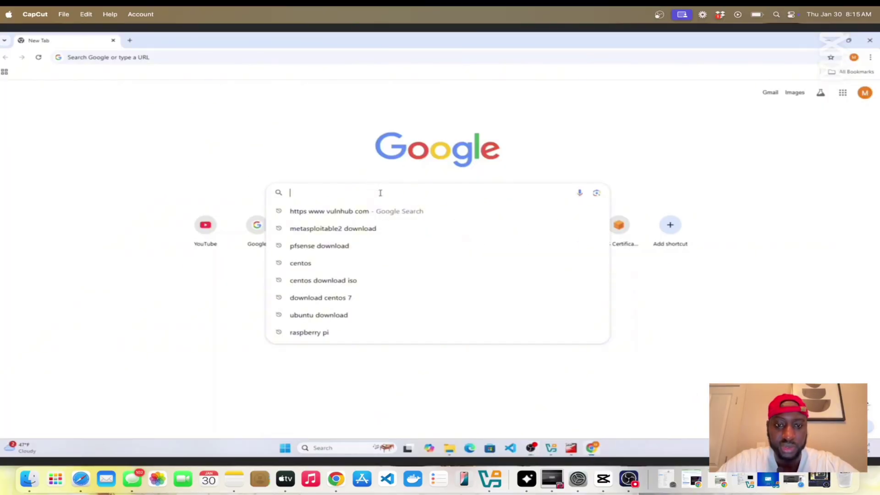
{"action": "type", "text": "chr"}
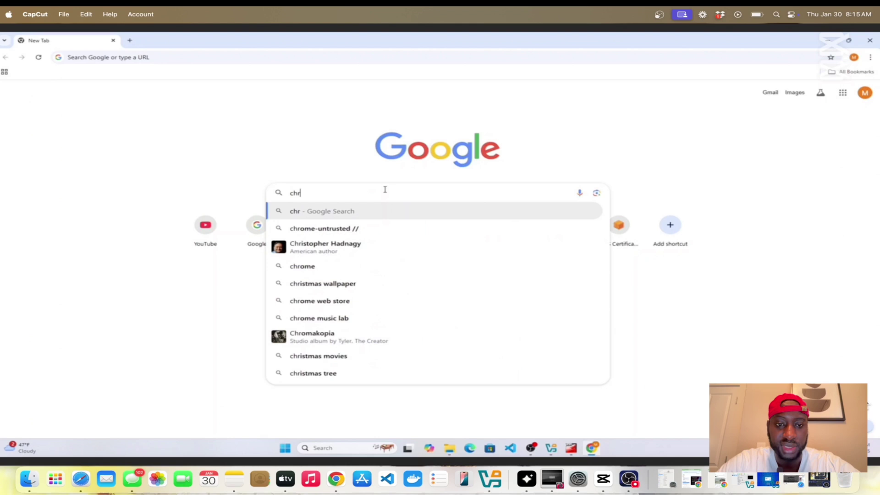
{"action": "type", "text": "ono"}
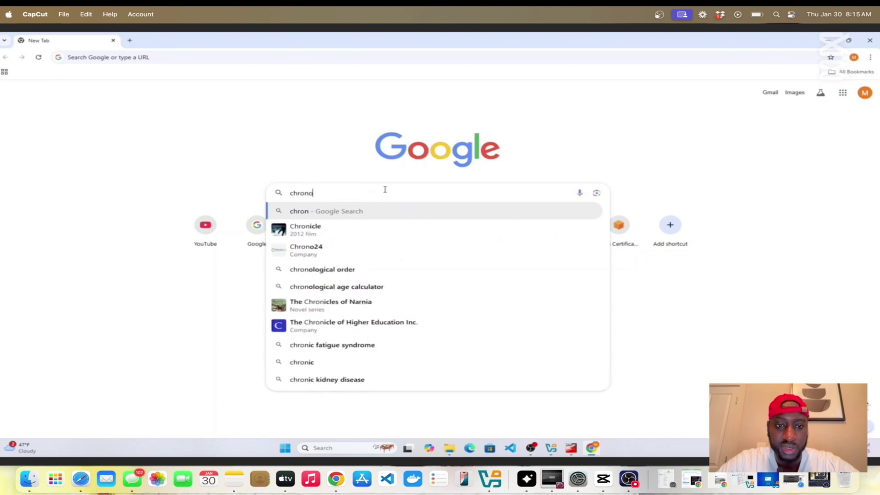
{"action": "type", "text": "s"}
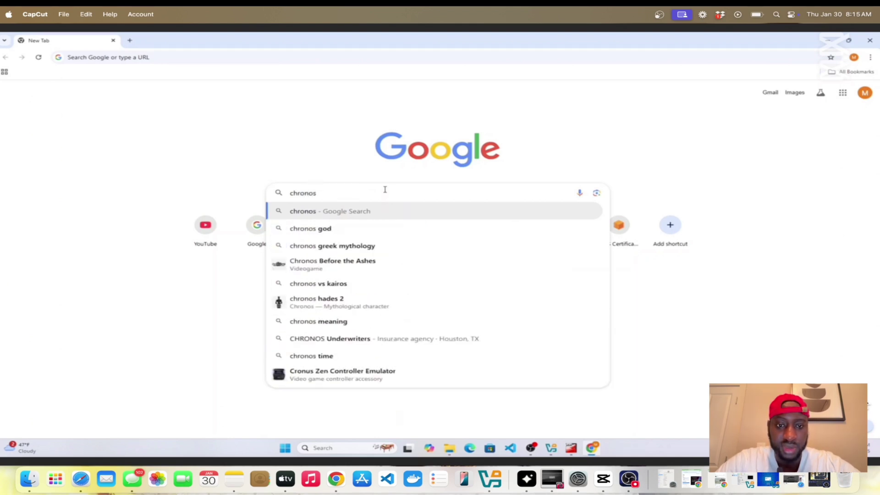
{"action": "type", "text": " bv"}
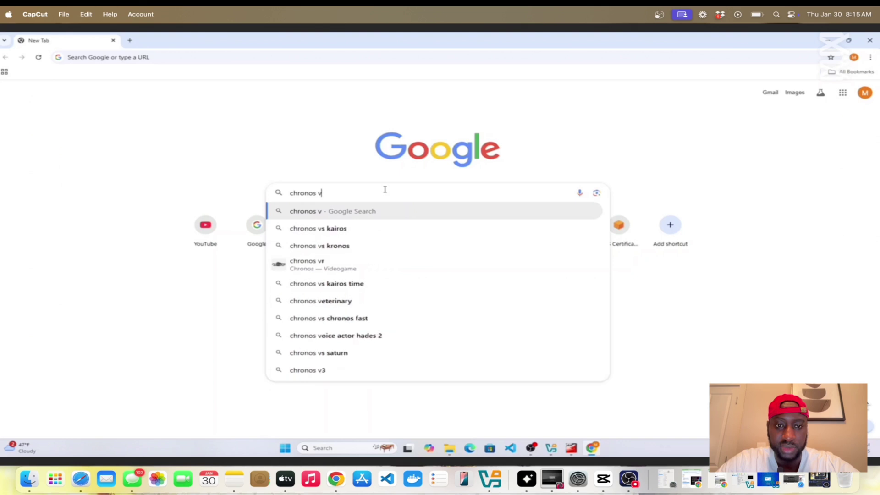
{"action": "type", "text": "ul"}
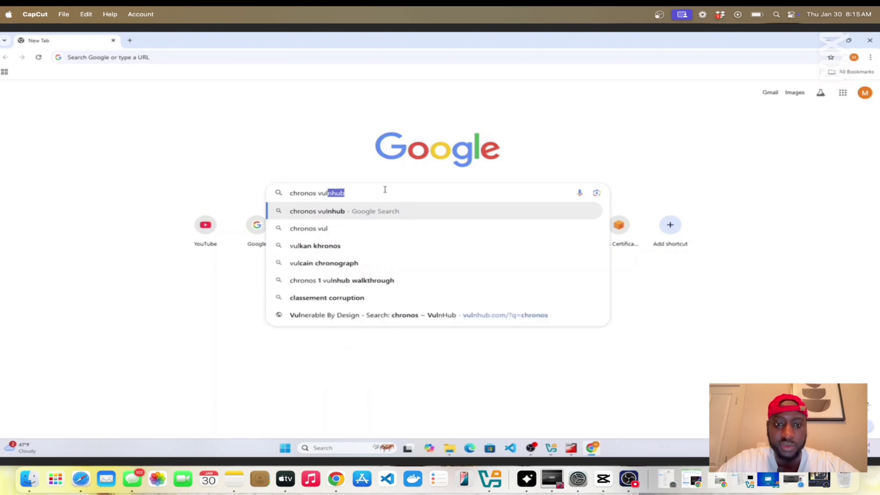
{"action": "left_click", "coordinate": [332, 215]}
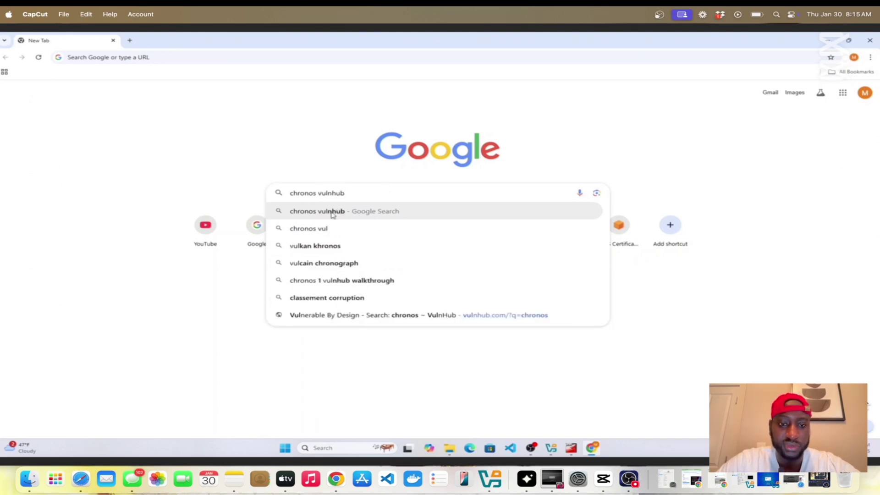
- Open VulnHub's Chronos: 1 page, download Chronos.ova from the mirror link and close the browser
{"action": "left_click", "coordinate": [125, 158]}
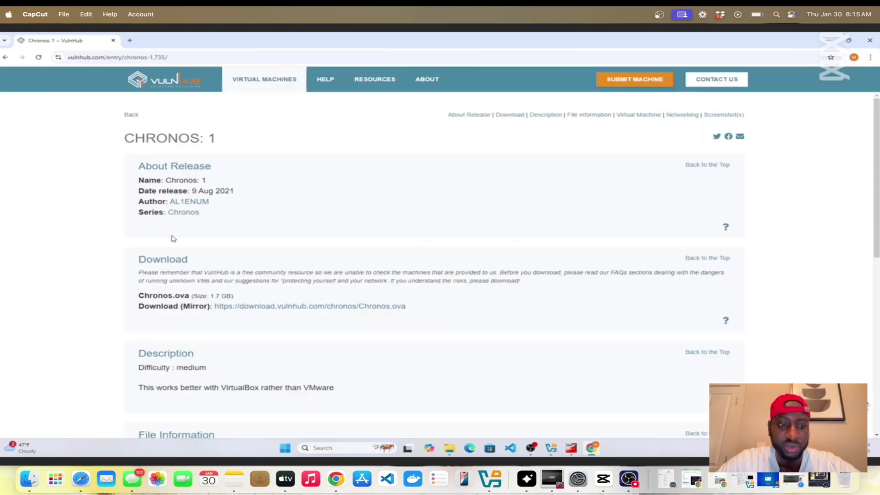
{"action": "left_click", "coordinate": [265, 310]}
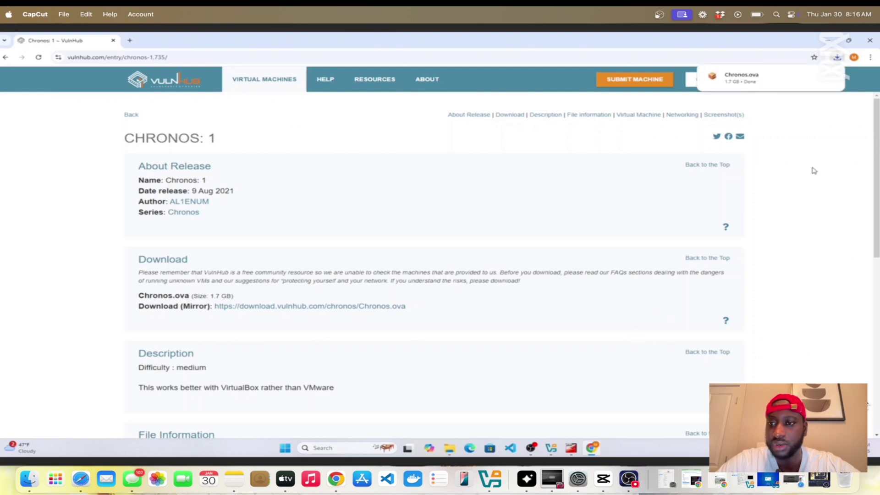
{"action": "left_click", "coordinate": [869, 45]}
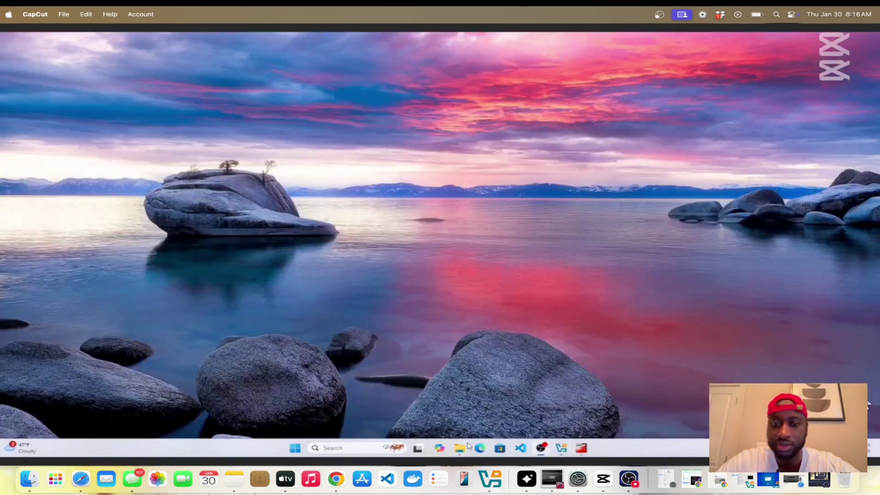
- Switch to a maximized VirtualBox Manager and choose Chronos.ova from Downloads as the virtual appliance to import
{"action": "left_click", "coordinate": [567, 454]}
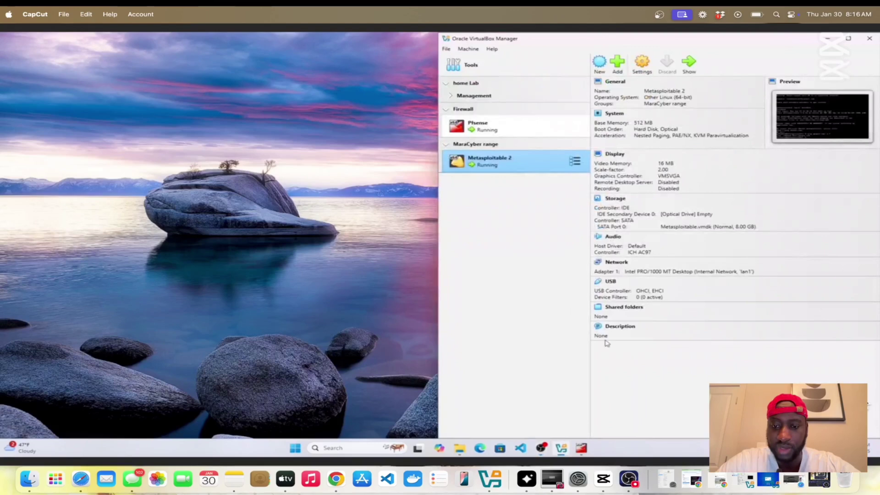
{"action": "left_click", "coordinate": [849, 44]}
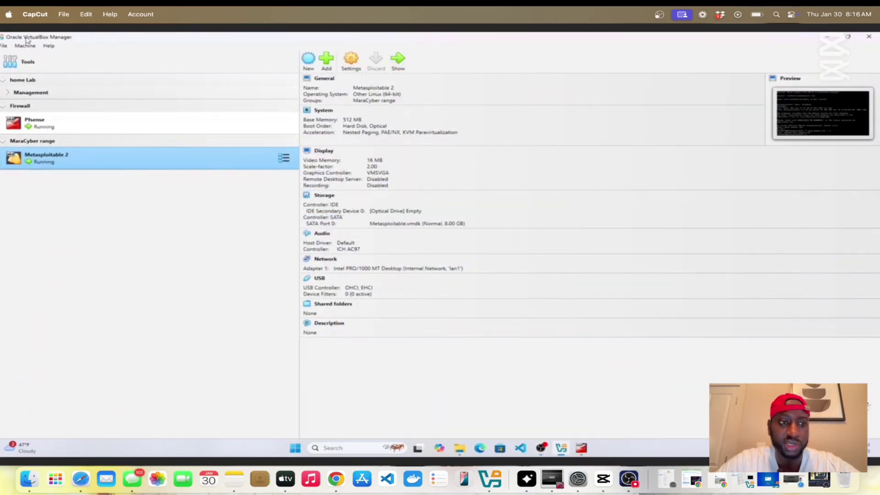
{"action": "left_click", "coordinate": [4, 46]}
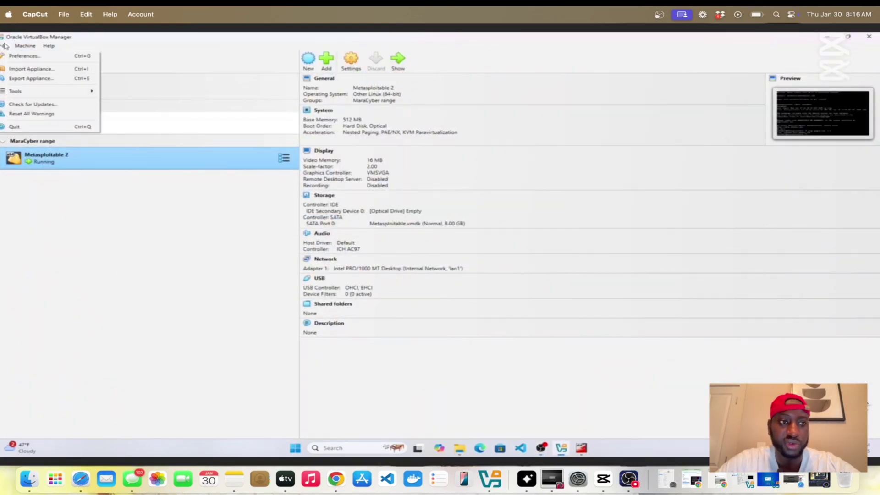
{"action": "left_click", "coordinate": [7, 71]}
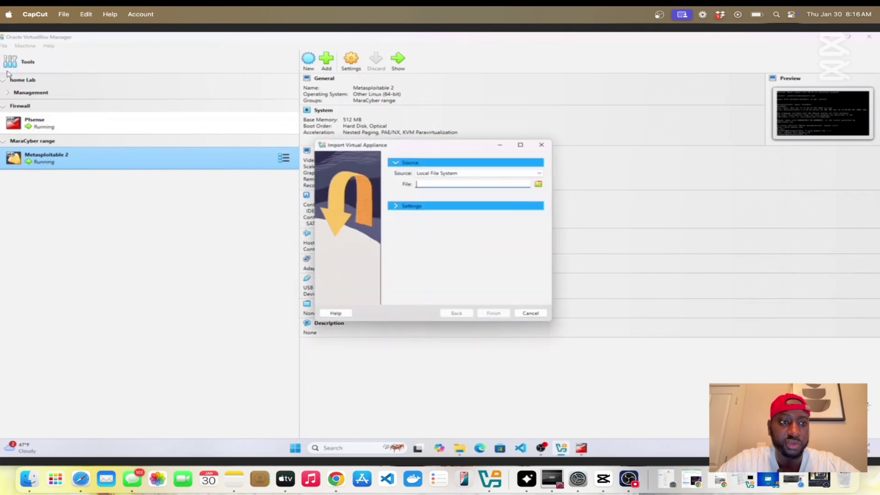
{"action": "left_click", "coordinate": [538, 184]}
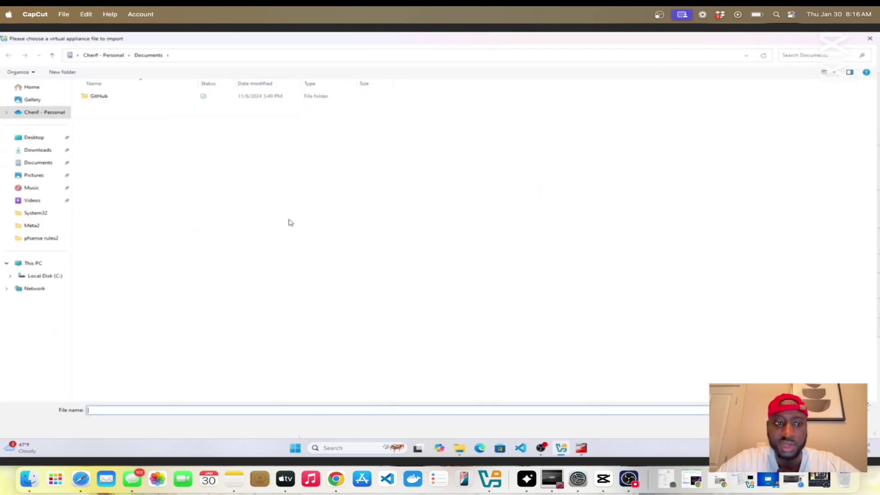
{"action": "left_click", "coordinate": [49, 151]}
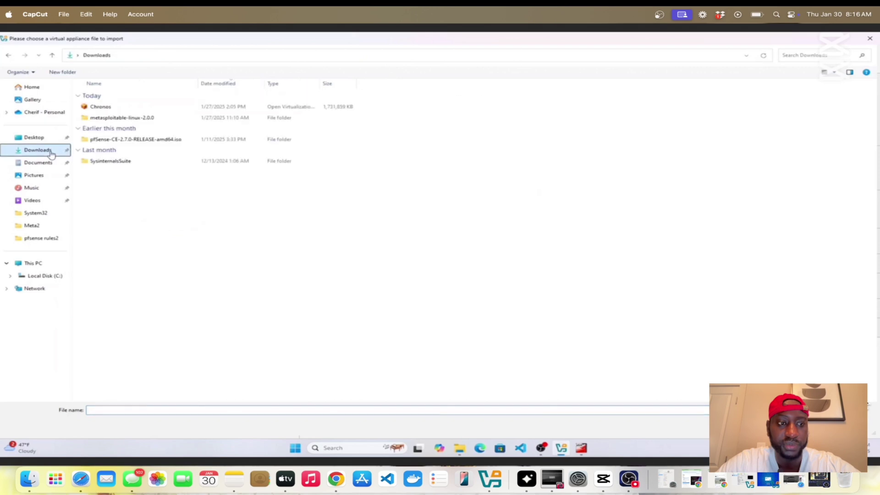
{"action": "left_click", "coordinate": [160, 108]}
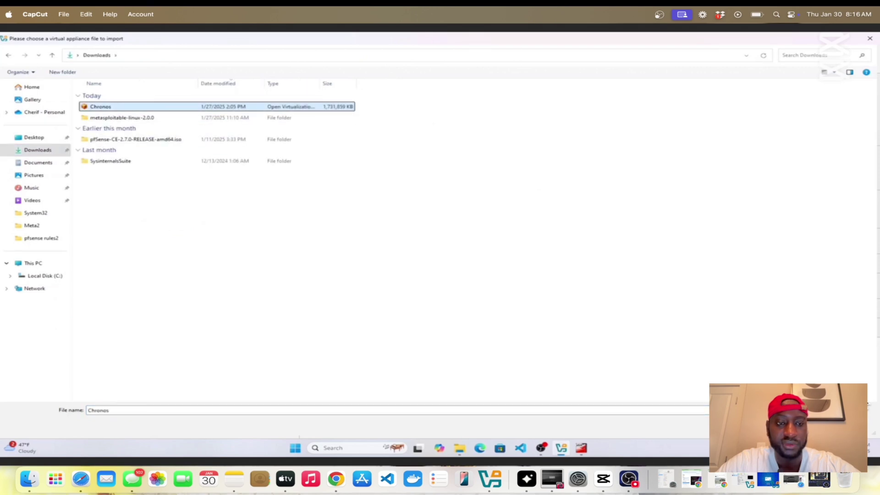
{"action": "left_click", "coordinate": [796, 425]}
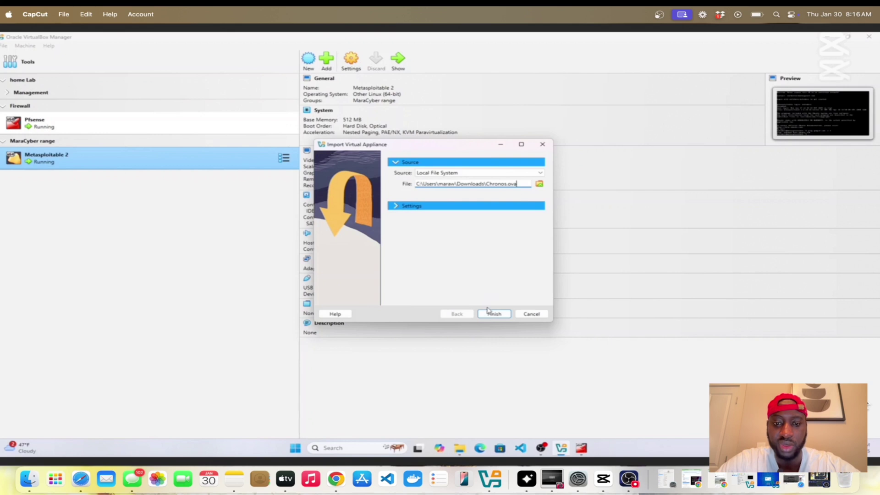
- Set the MAC address policy to generate new MAC addresses for all network adapters and import the Chronos appliance
{"action": "left_click", "coordinate": [491, 315]}
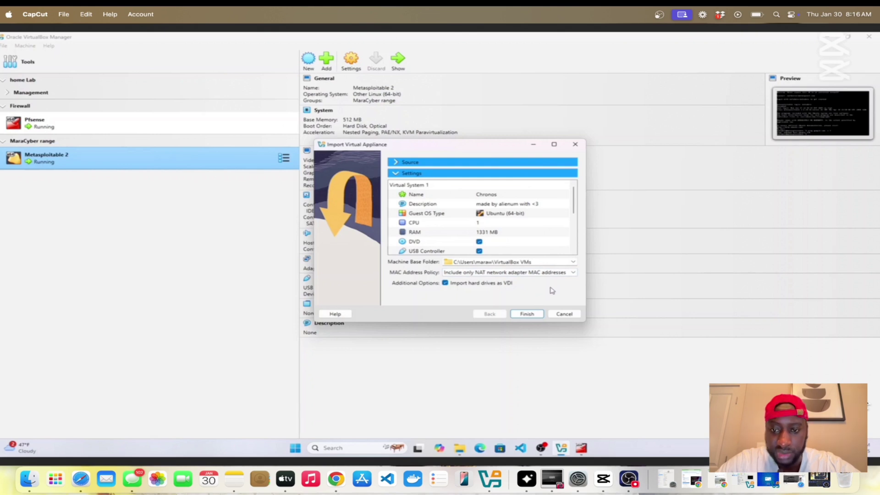
{"action": "left_click", "coordinate": [576, 273]}
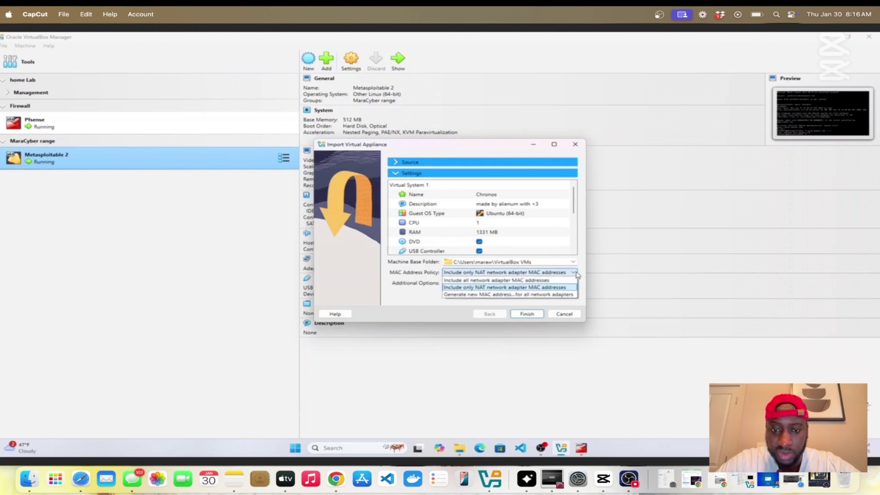
{"action": "left_click", "coordinate": [555, 295]}
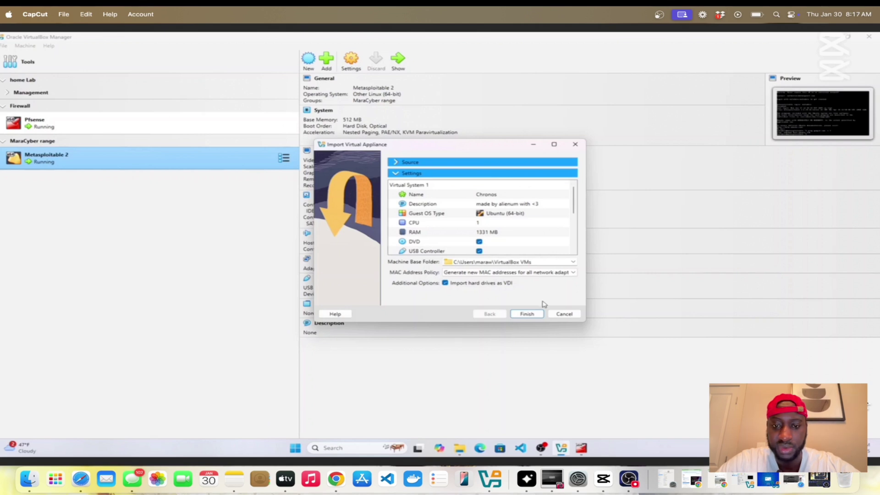
{"action": "left_click", "coordinate": [528, 315]}
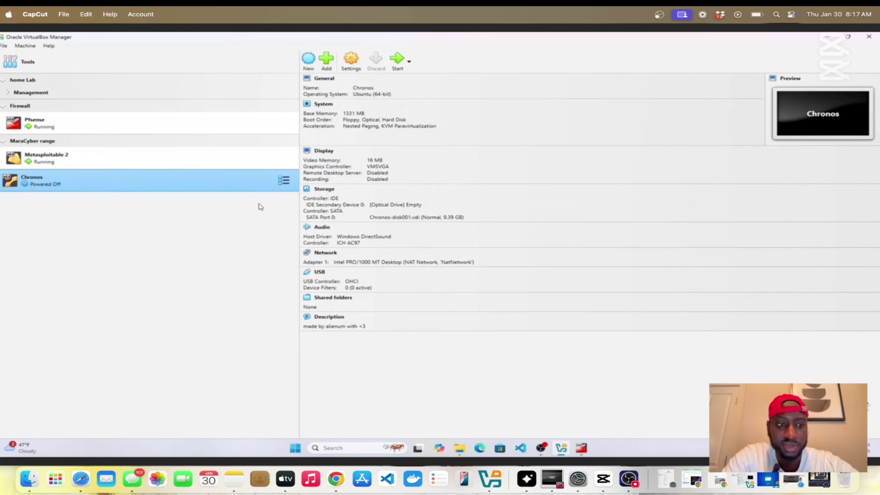
- Move the Chronos virtual machine into the MaraCyber range group
{"action": "right_click", "coordinate": [208, 183]}
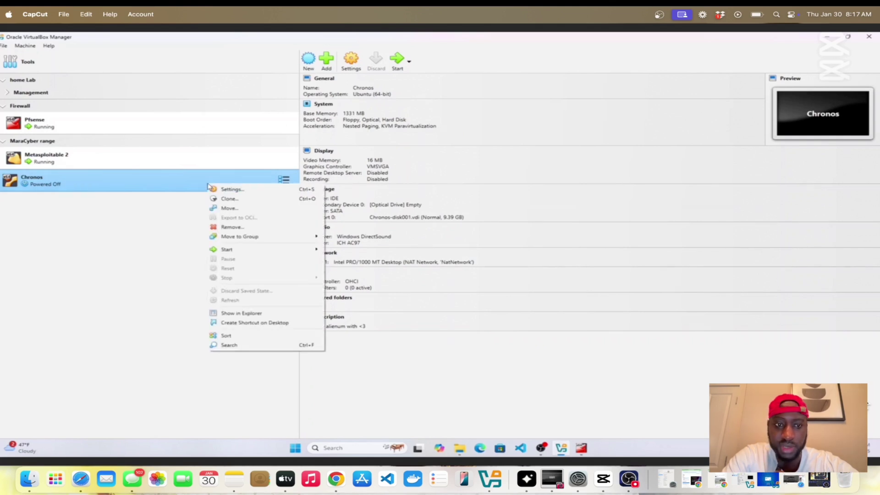
{"action": "mouse_move", "coordinate": [269, 237]}
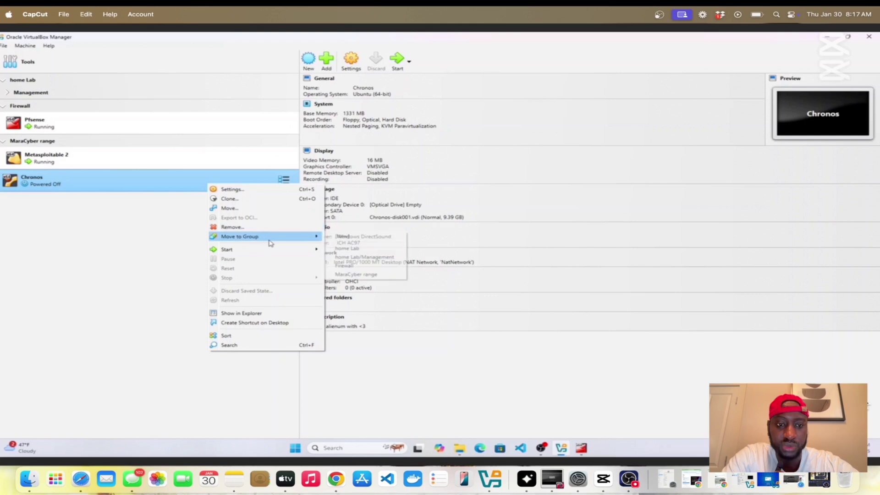
{"action": "left_click", "coordinate": [357, 274]}
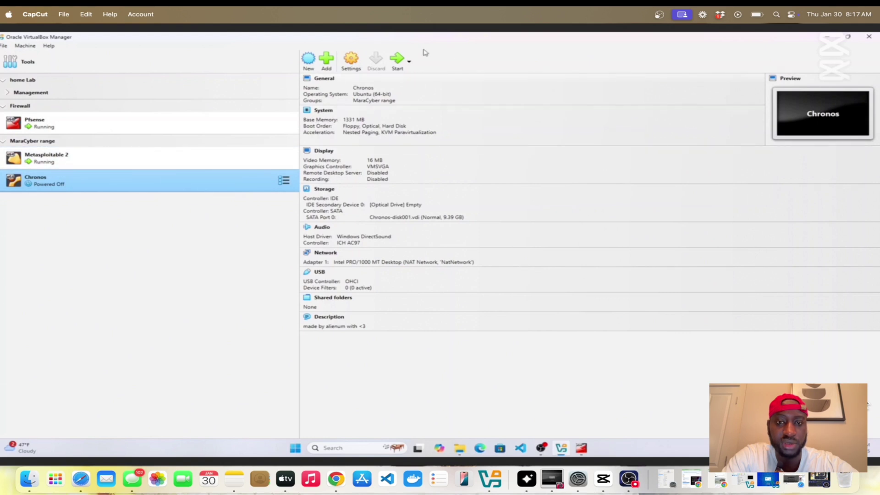
- In Chronos's system settings, disable Floppy and set the boot order to Hard Disk first and Optical second
{"action": "left_click", "coordinate": [352, 63]}
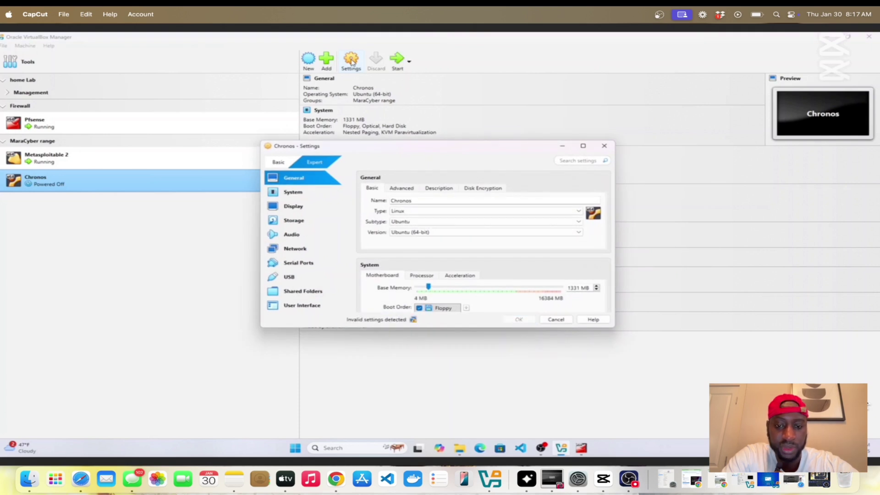
{"action": "left_click", "coordinate": [293, 192]}
{"action": "left_click", "coordinate": [442, 220]}
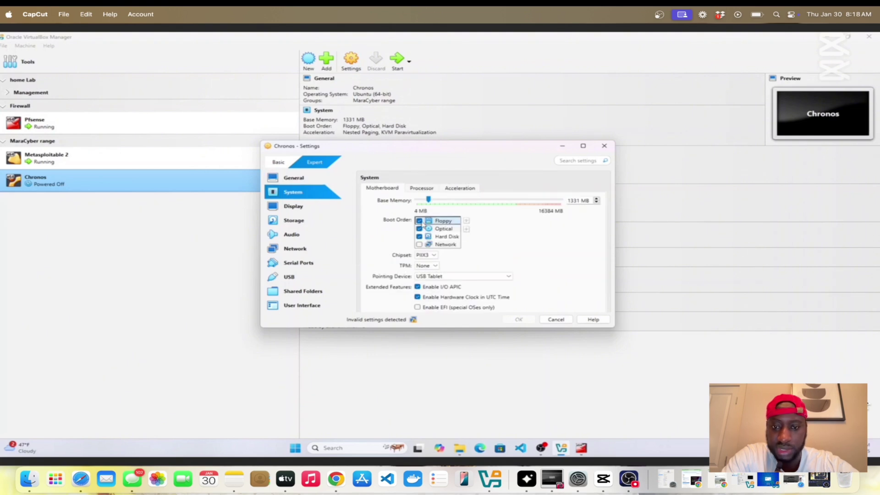
{"action": "left_click", "coordinate": [419, 220]}
{"action": "left_click", "coordinate": [446, 236]}
{"action": "left_click", "coordinate": [467, 220]}
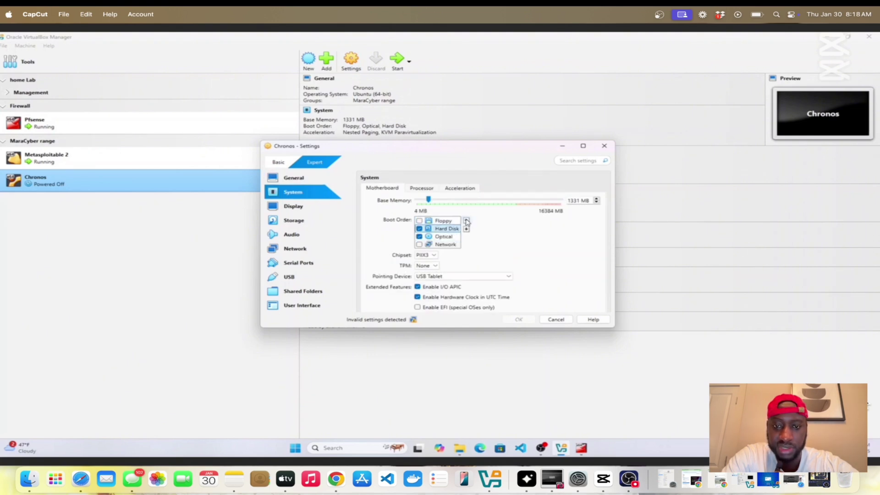
{"action": "left_click", "coordinate": [466, 221]}
{"action": "left_click", "coordinate": [442, 236]}
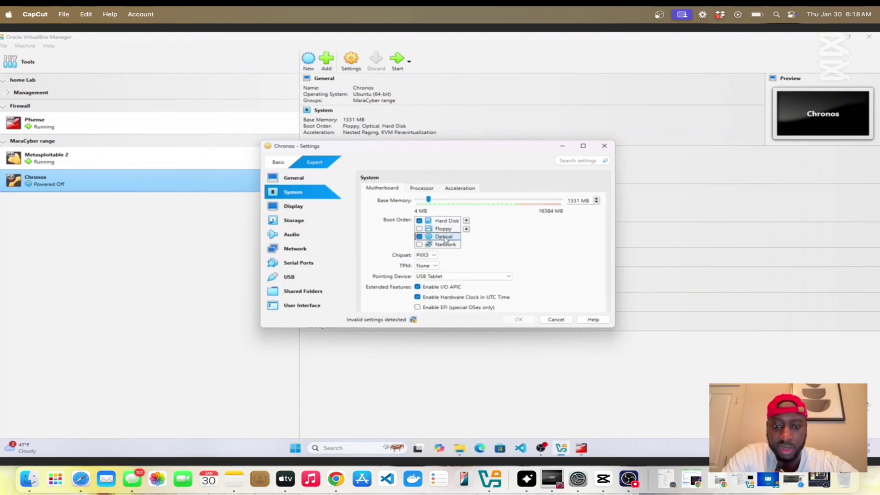
{"action": "left_click", "coordinate": [466, 221]}
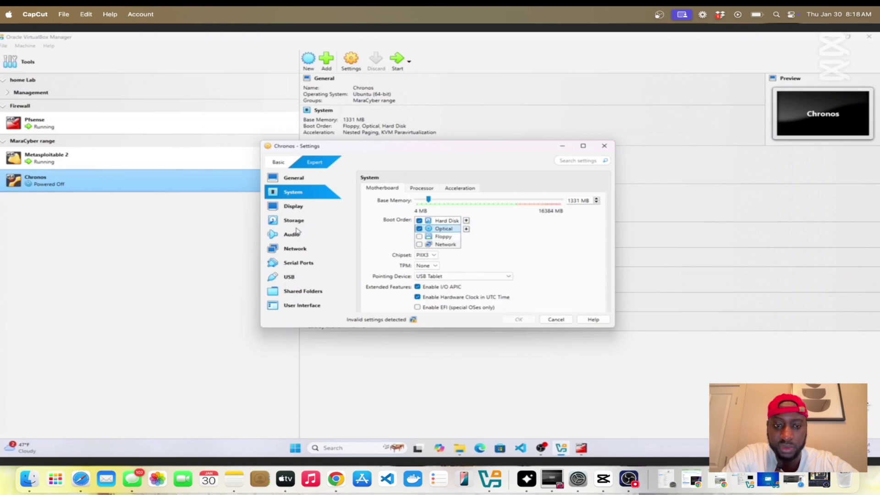
- Attach Chronos's network Adapter 1 to an Internal Network named lan1
{"action": "left_click", "coordinate": [302, 250]}
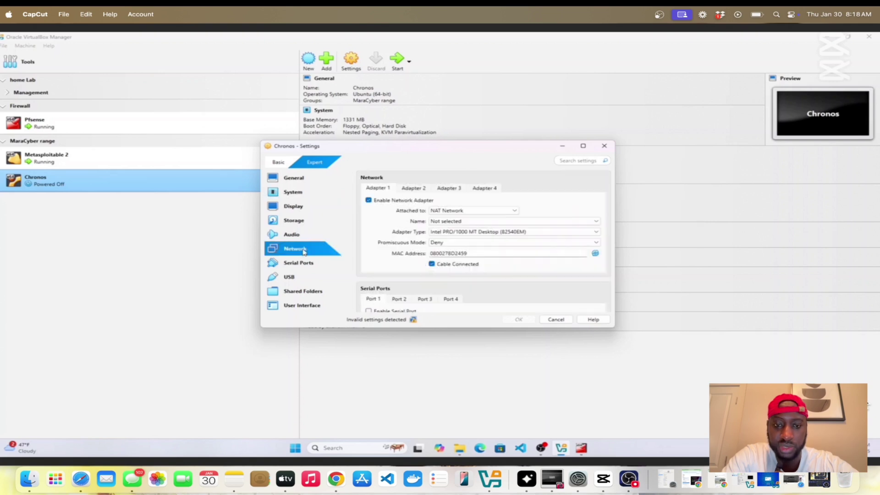
{"action": "left_click", "coordinate": [479, 216]}
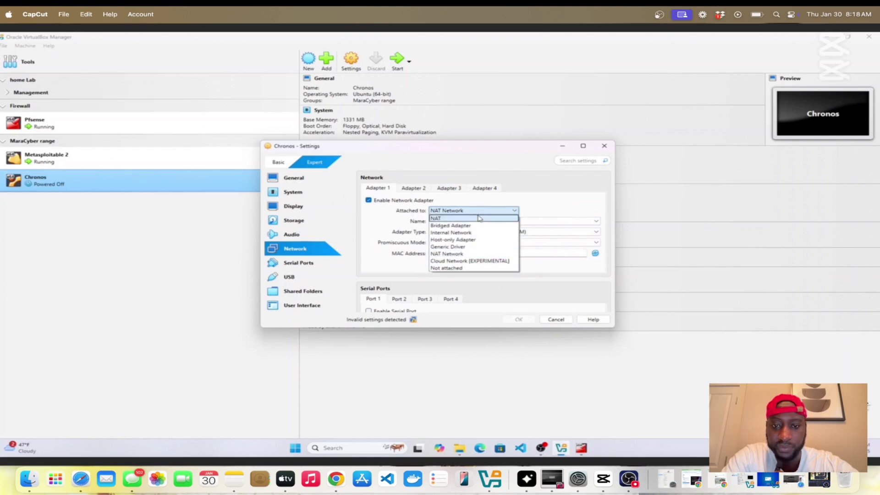
{"action": "left_click", "coordinate": [468, 234]}
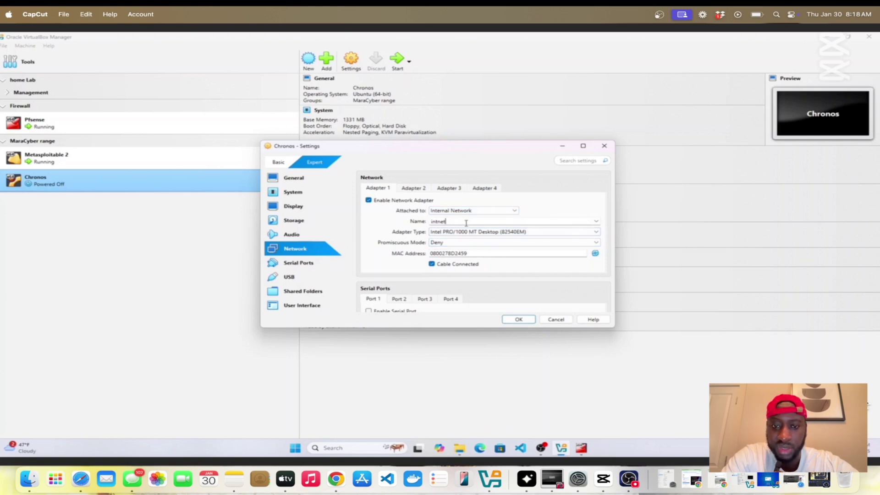
{"action": "double_click", "coordinate": [438, 221]}
{"action": "type", "text": "lan1"}
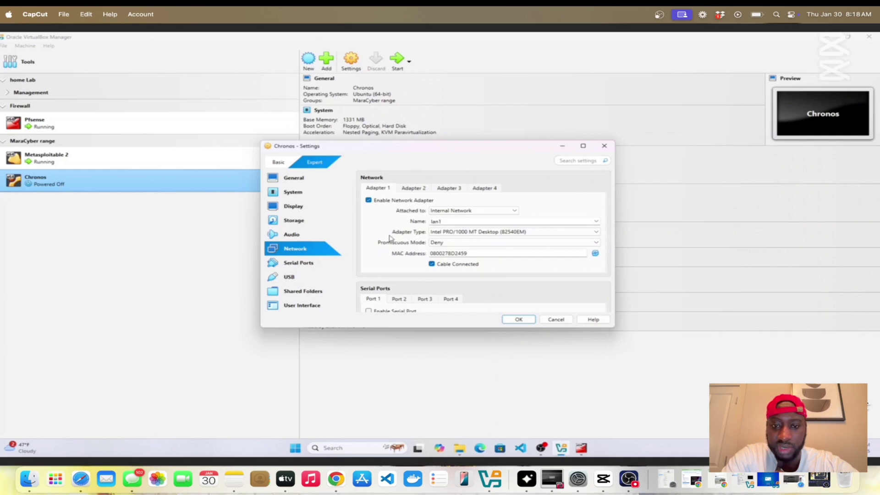
- Check that Adapter 2 is disabled, set Adapter 1's type to Paravirtualized Network (virtio-net) and save Chronos's settings
{"action": "left_click", "coordinate": [406, 190]}
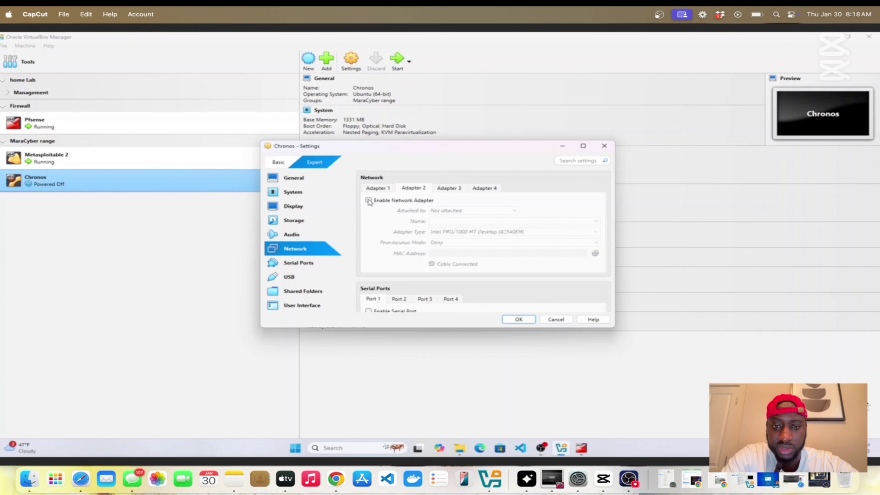
{"action": "left_click", "coordinate": [378, 189]}
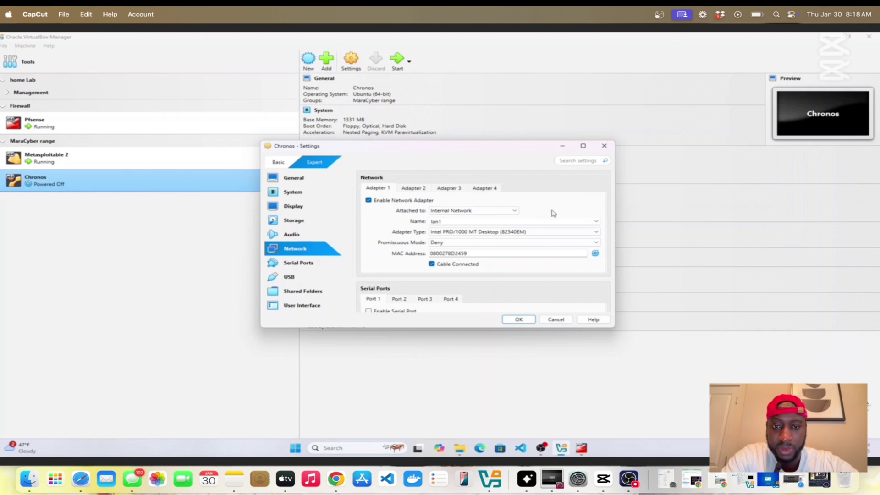
{"action": "left_click", "coordinate": [595, 233]}
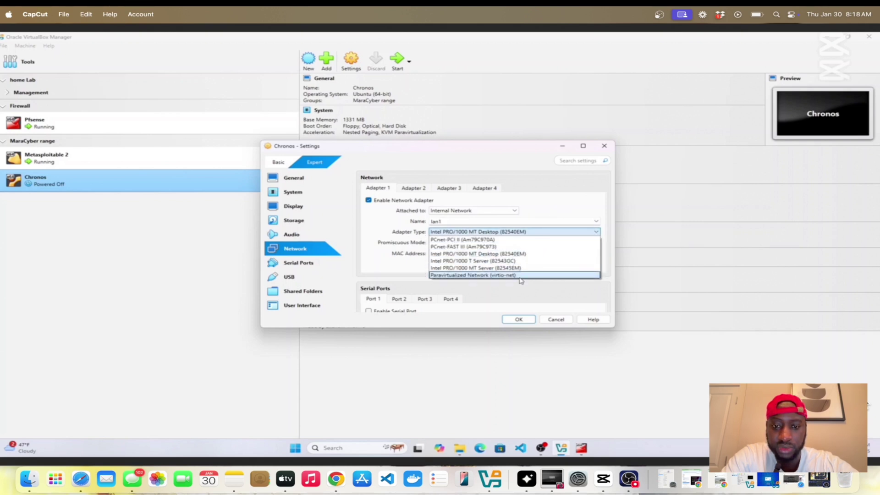
{"action": "left_click", "coordinate": [519, 275]}
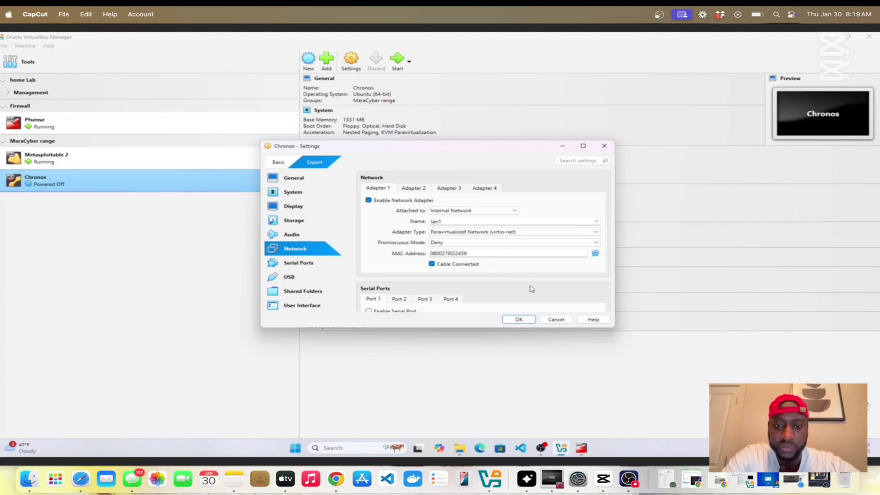
{"action": "left_click", "coordinate": [518, 320]}
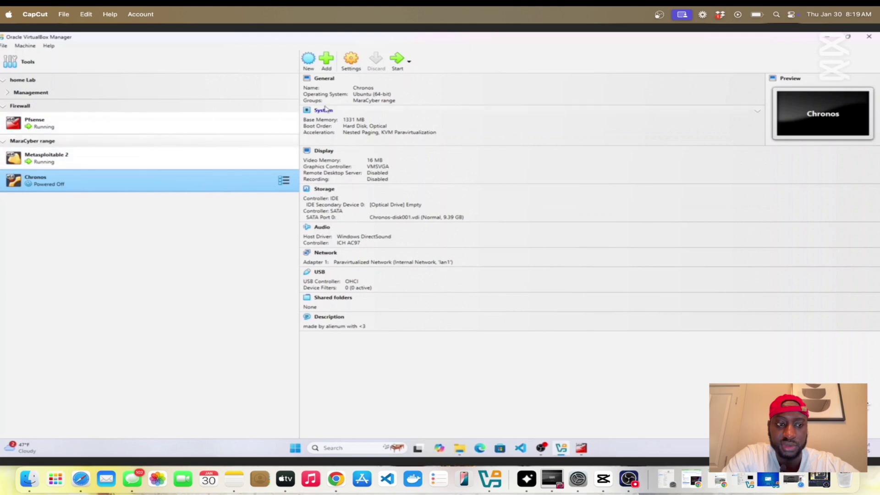
- Start the Chronos virtual machine, minimize VirtualBox Manager and clear the notifications covering the console, placing its window clear of the desktop's other half
{"action": "left_click", "coordinate": [398, 61]}
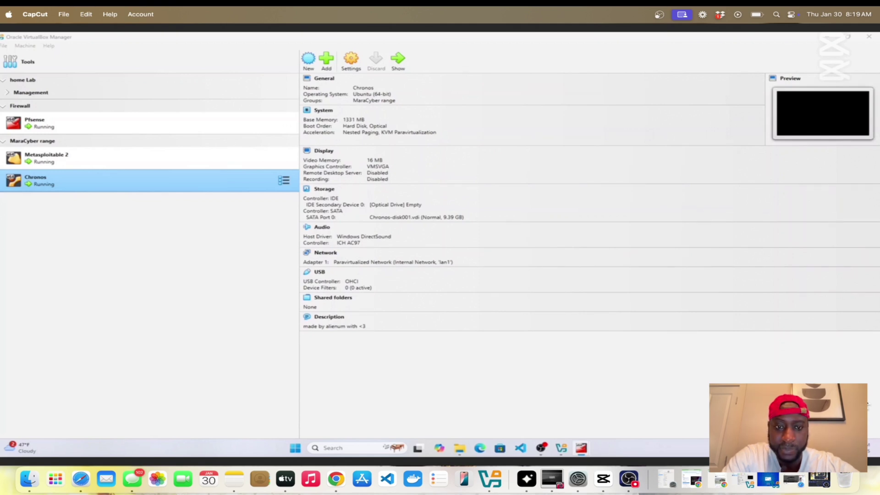
{"action": "left_click_drag", "start_coordinate": [877, 176], "coordinate": [475, 120]}
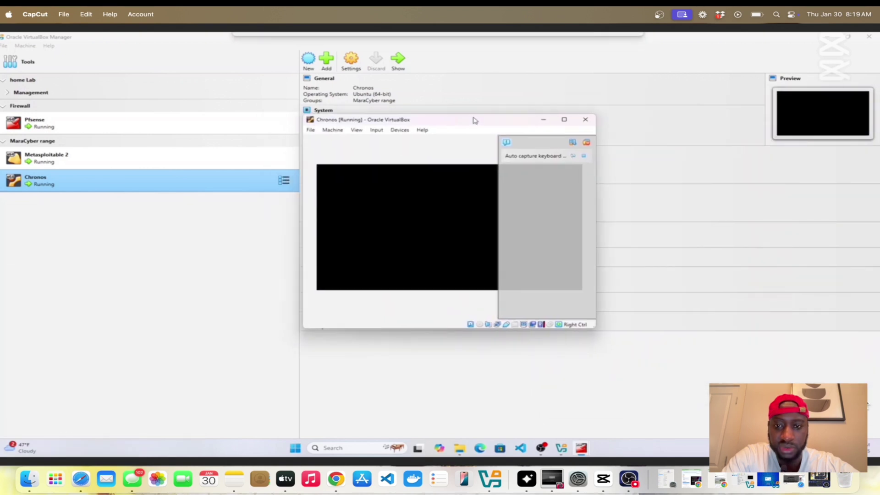
{"action": "left_click", "coordinate": [826, 38]}
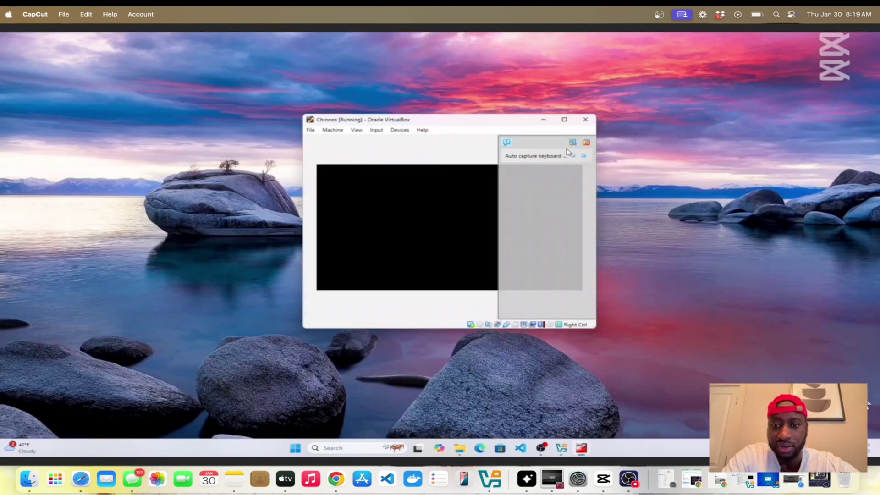
{"action": "left_click", "coordinate": [588, 143]}
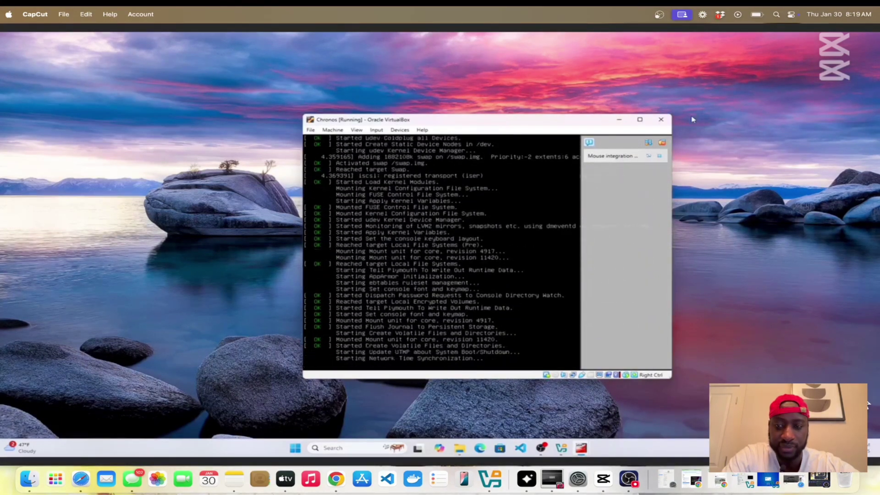
{"action": "left_click", "coordinate": [661, 143]}
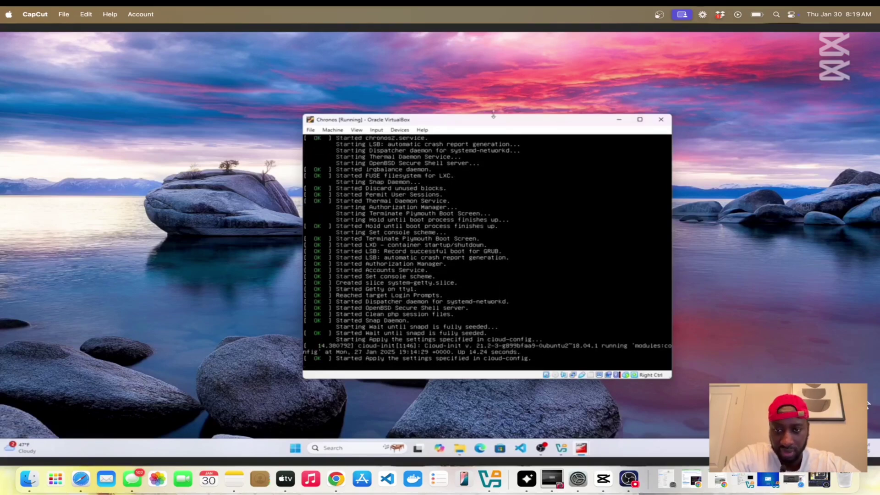
{"action": "left_click_drag", "start_coordinate": [499, 121], "coordinate": [222, 45]}
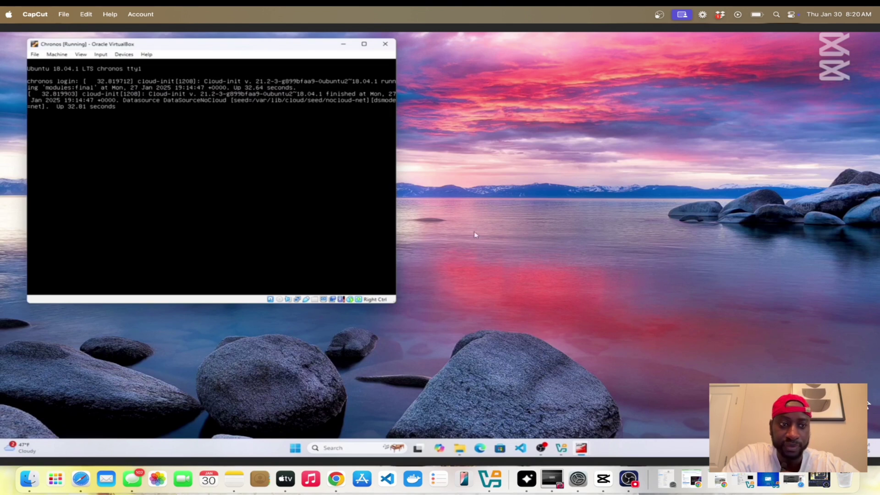
- Switch to the running Kali Linux virtual machine and unlock its session with the account password
{"action": "left_click", "coordinate": [623, 384]}
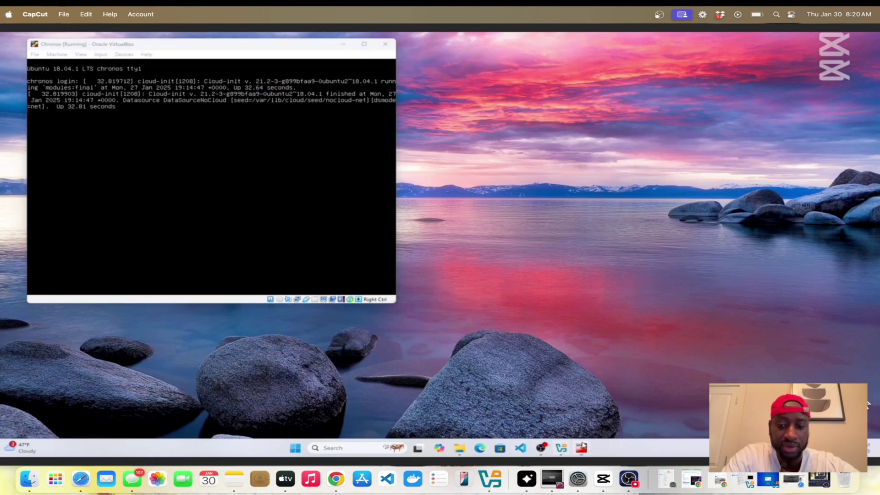
{"action": "mouse_move", "coordinate": [584, 451]}
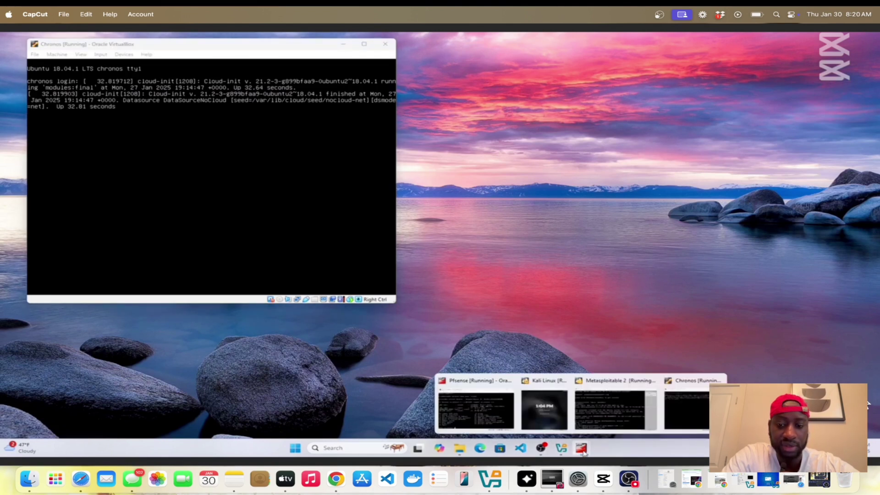
{"action": "left_click", "coordinate": [564, 422]}
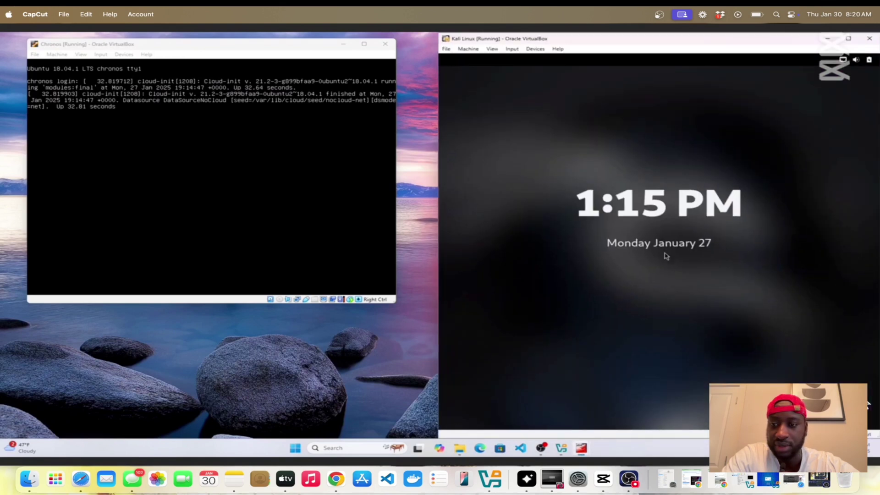
{"action": "left_click", "coordinate": [663, 255]}
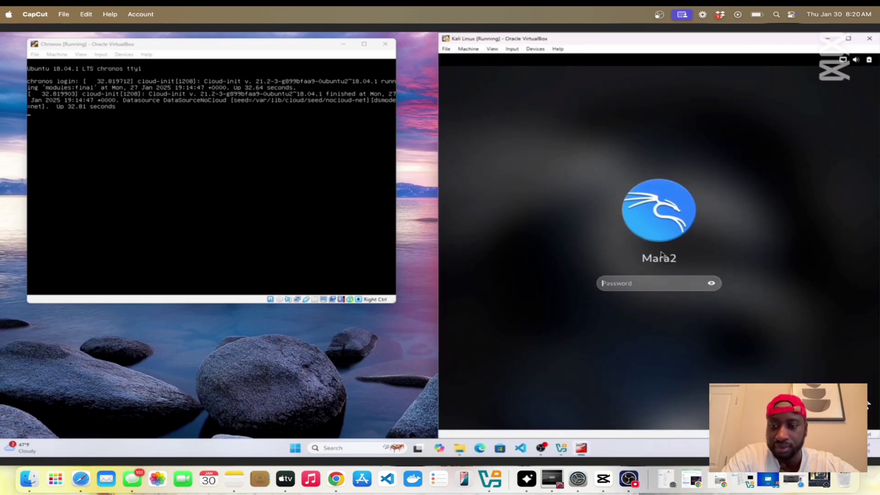
{"action": "type", "text": "kali•••••"}
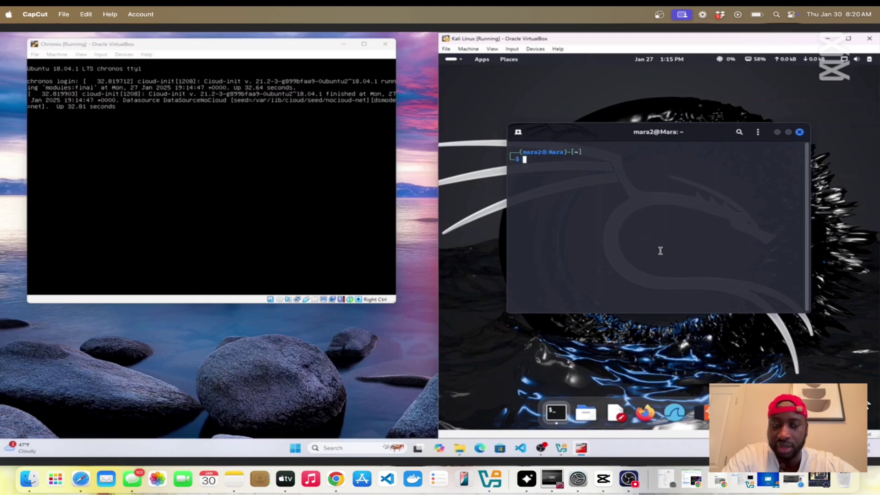
- Close Kali's terminal and sign in to pfSense at 10.0.0.1 in Firefox with the saved admin credentials
{"action": "left_click", "coordinate": [800, 132]}
{"action": "left_click", "coordinate": [644, 413]}
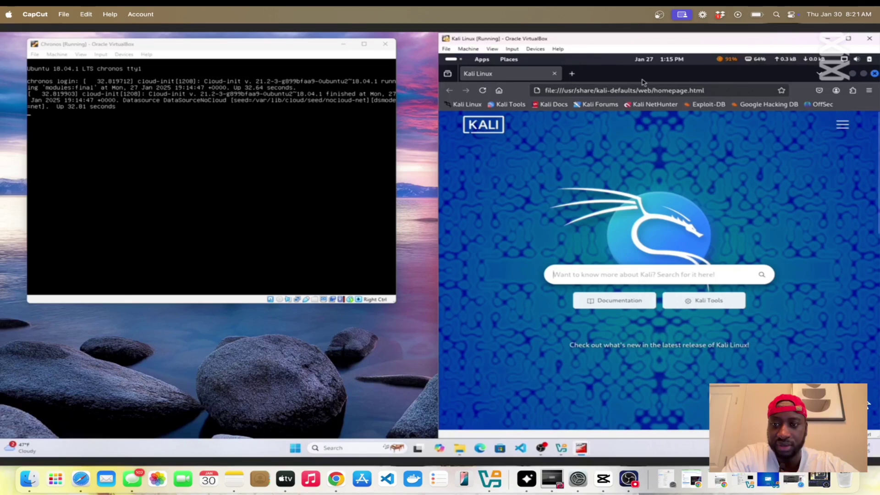
{"action": "left_click", "coordinate": [634, 92]}
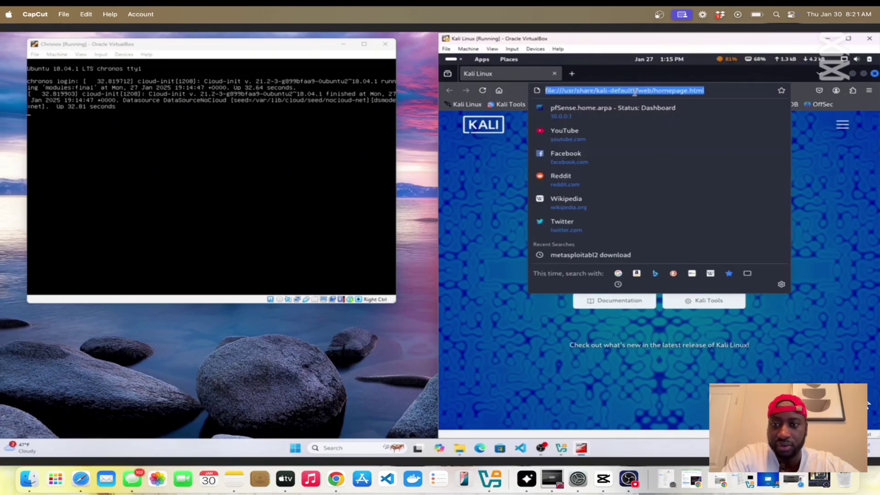
{"action": "left_click", "coordinate": [581, 115]}
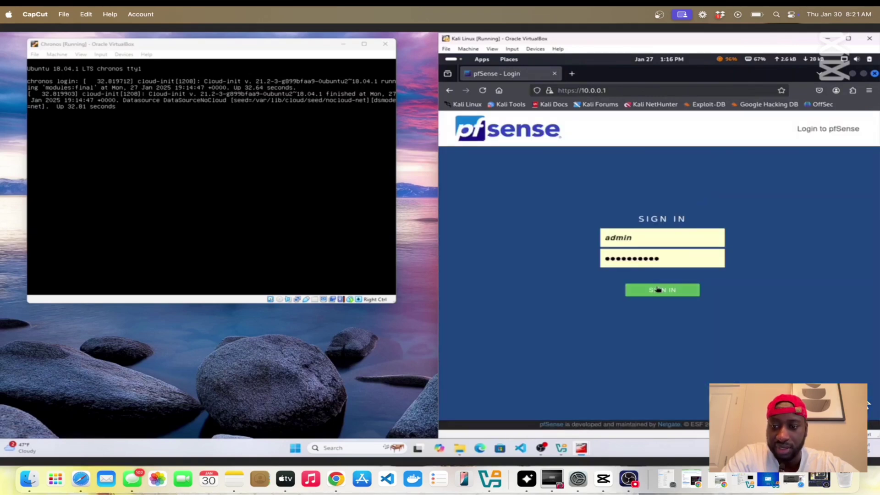
{"action": "left_click", "coordinate": [660, 294]}
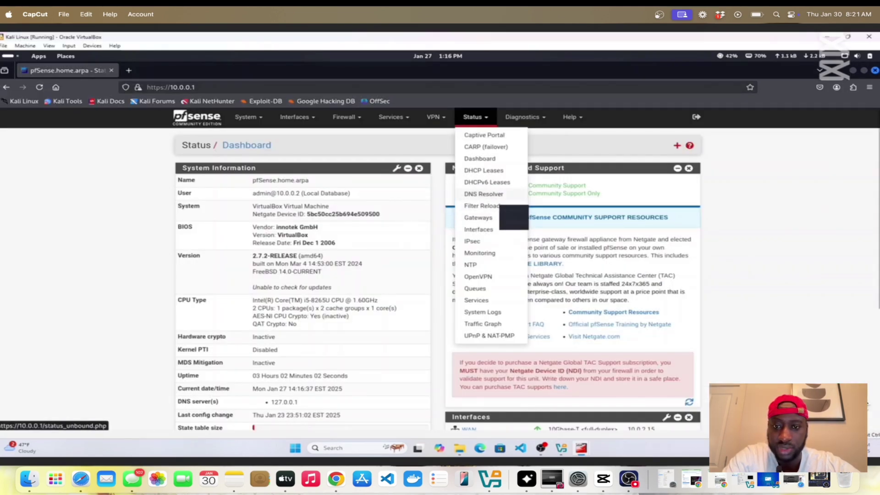
- Open pfSense's DHCP Leases status page and check the lease assigned to the chronos host
{"action": "left_click", "coordinate": [484, 161]}
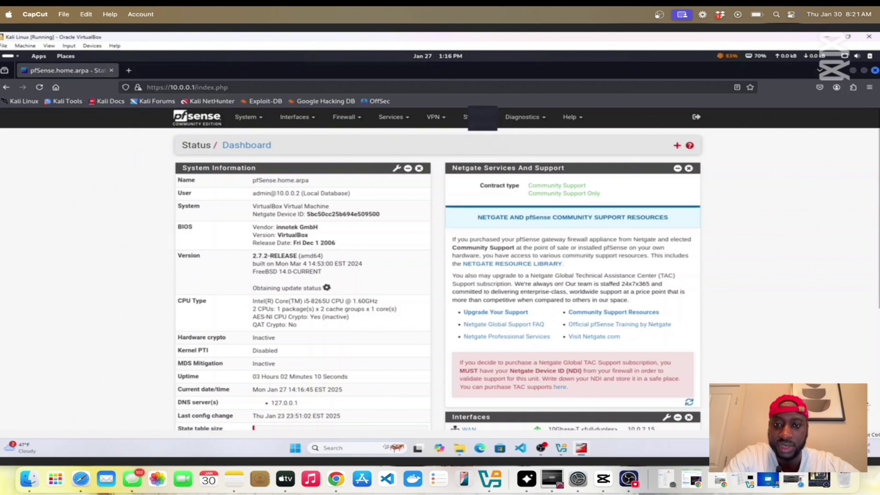
{"action": "left_click", "coordinate": [472, 117]}
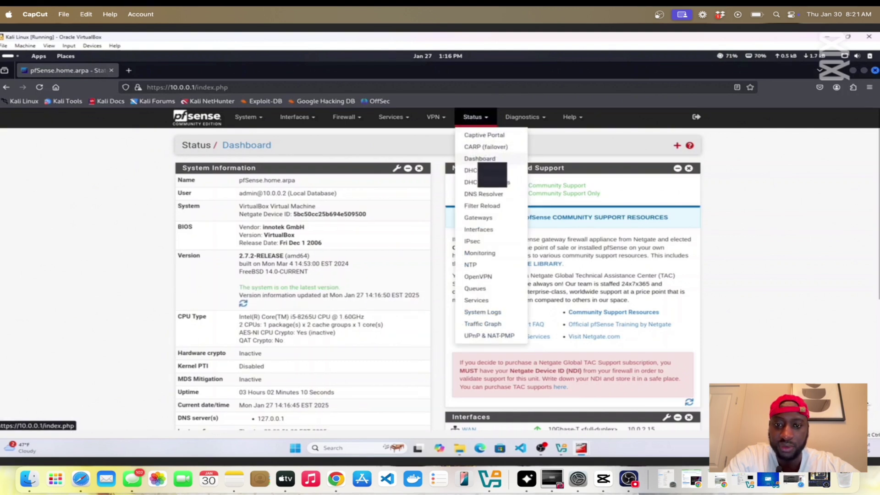
{"action": "left_click", "coordinate": [486, 171]}
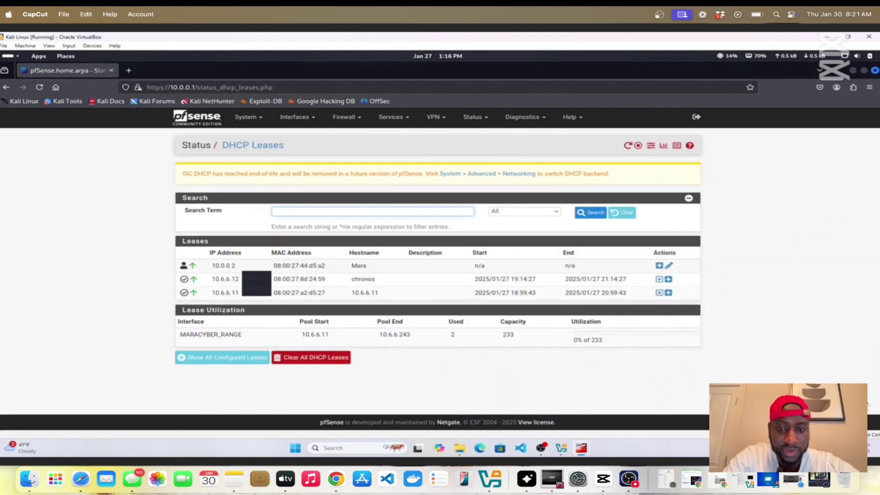
{"action": "left_click", "coordinate": [123, 257]}
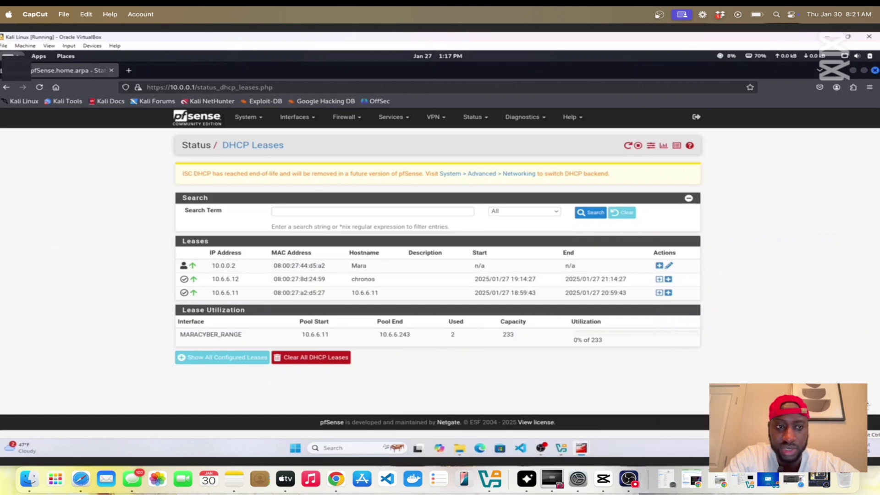
- Open a terminal on Kali's empty second workspace and make its window slightly taller by raising the upper edge
{"action": "left_click", "coordinate": [11, 56]}
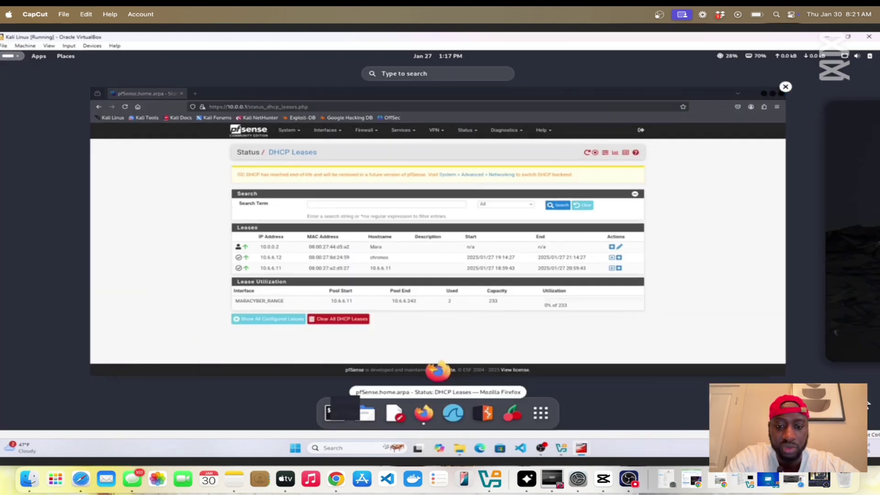
{"action": "left_click", "coordinate": [336, 413]}
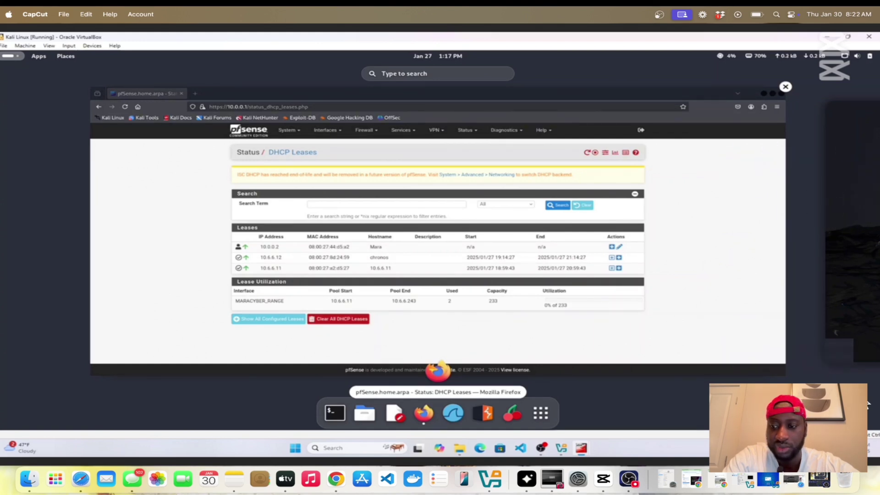
{"action": "left_click", "coordinate": [839, 350]}
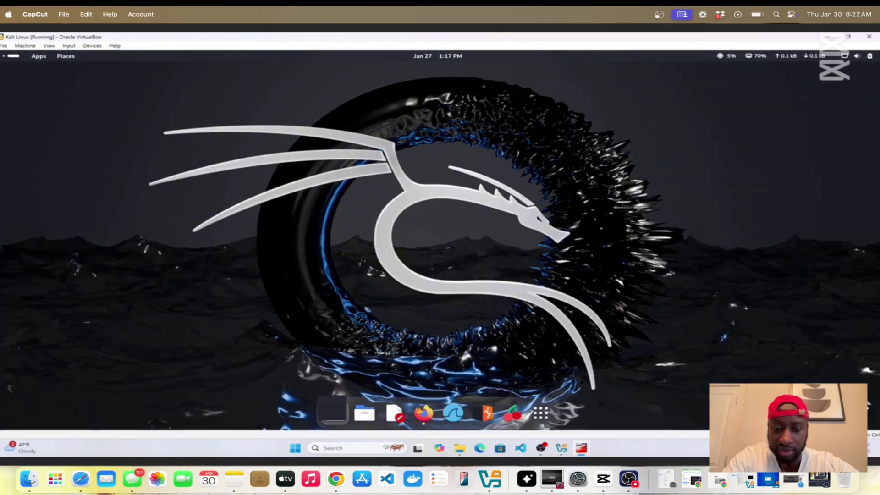
{"action": "left_click", "coordinate": [335, 413]}
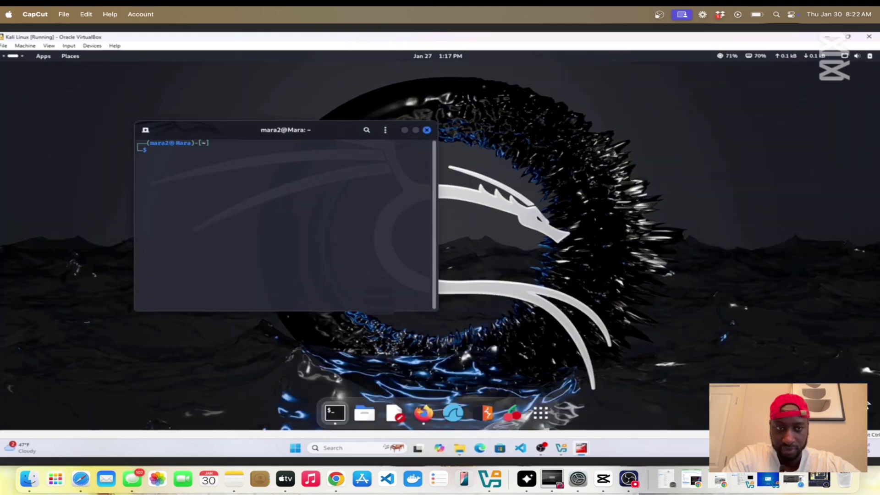
{"action": "left_click_drag", "start_coordinate": [242, 112], "coordinate": [655, 115]}
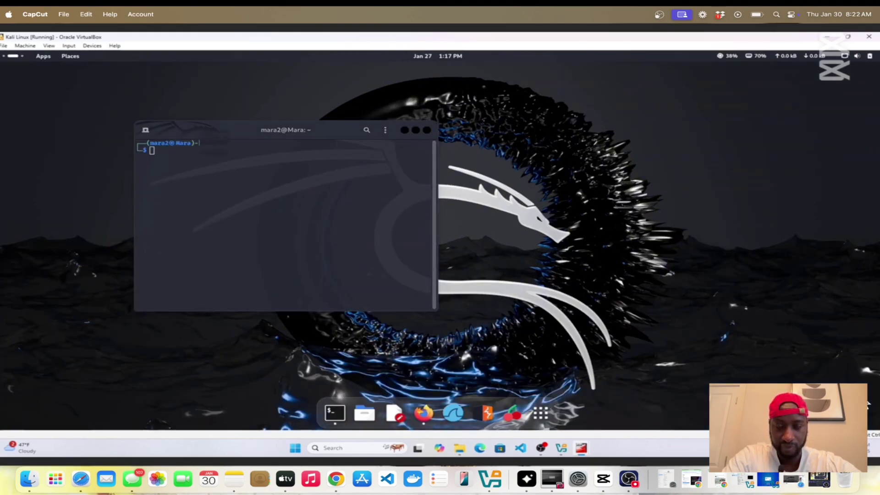
{"action": "left_click_drag", "start_coordinate": [182, 116], "coordinate": [472, 124]}
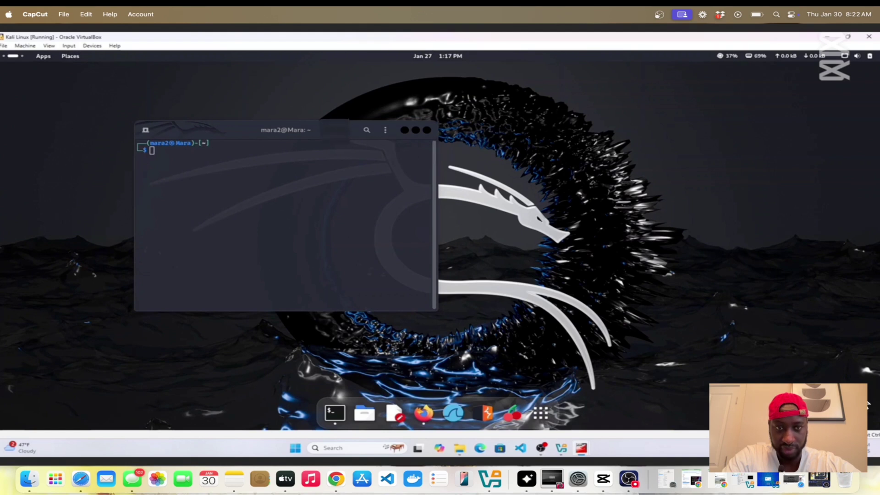
{"action": "left_click_drag", "start_coordinate": [335, 122], "coordinate": [510, 86]}
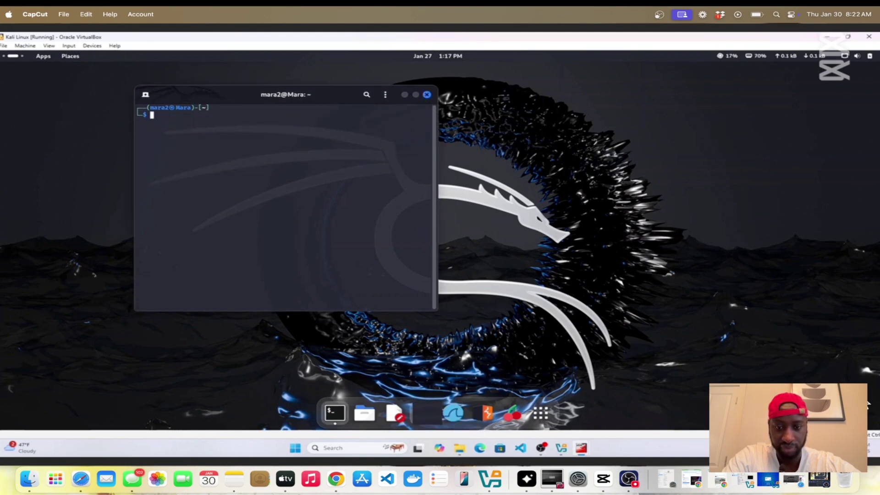
- Return to pfSense's DHCP Leases page in Firefox and recheck the IP address leased to the chronos host
{"action": "left_click", "coordinate": [424, 413]}
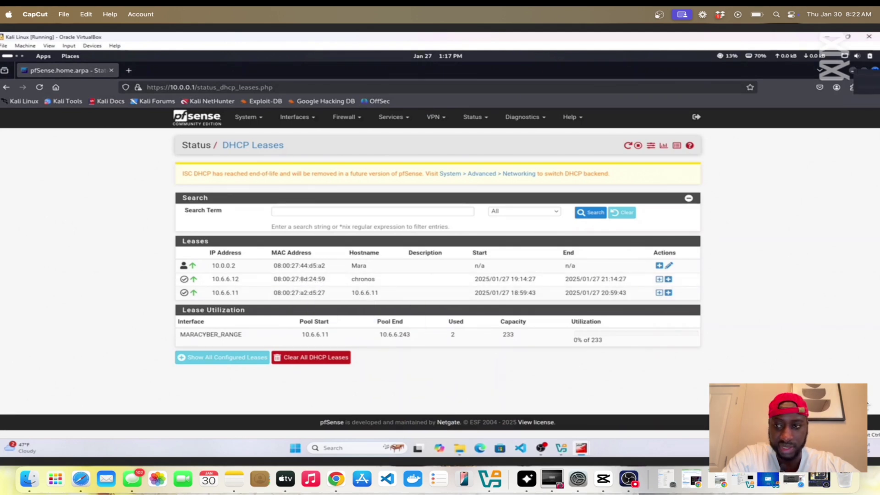
{"action": "left_click", "coordinate": [853, 71]}
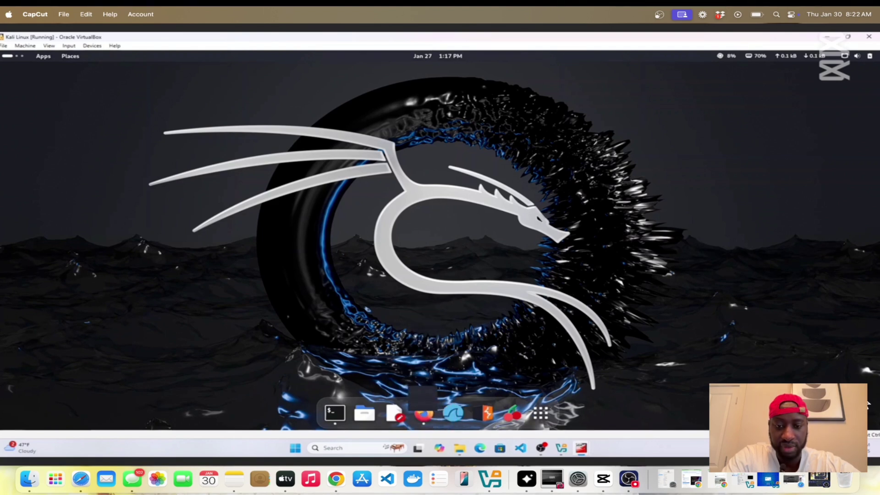
{"action": "left_click", "coordinate": [425, 414]}
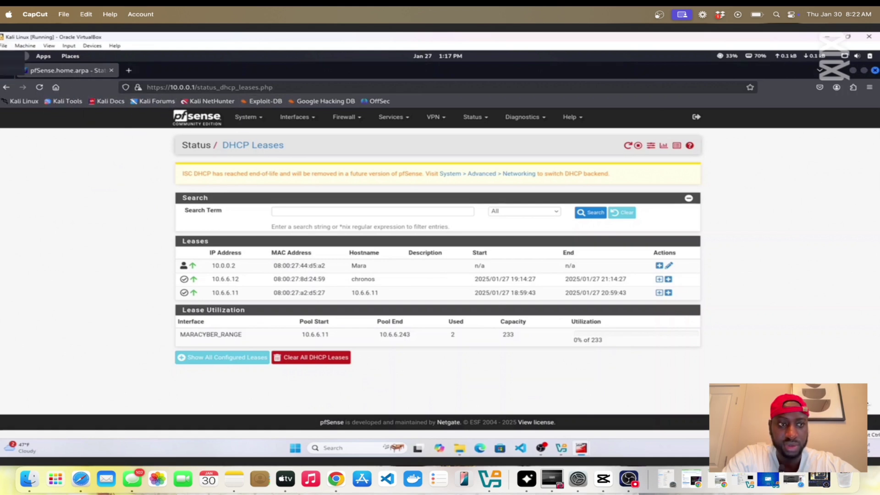
- Switch back to the terminal on the second workspace and ping the chronos host at 10.6.6.12
{"action": "left_click", "coordinate": [14, 56]}
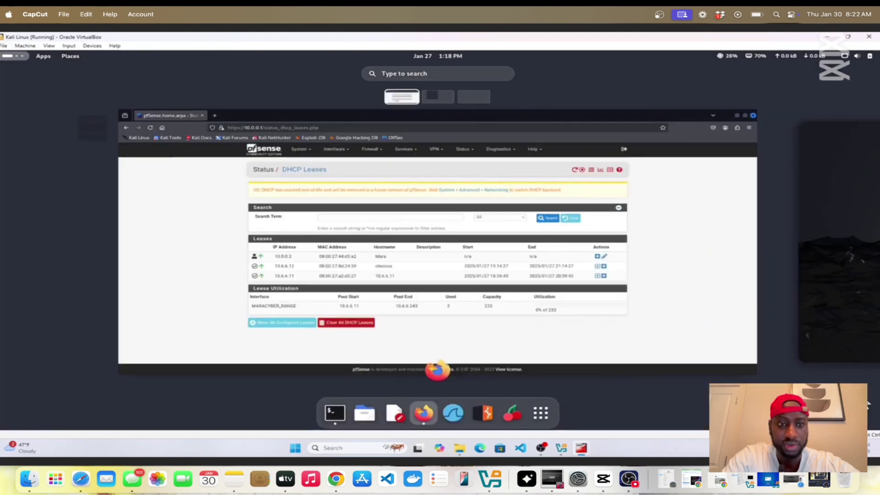
{"action": "scroll", "coordinate": [438, 243], "scroll_direction": "down", "scroll_amount": 1}
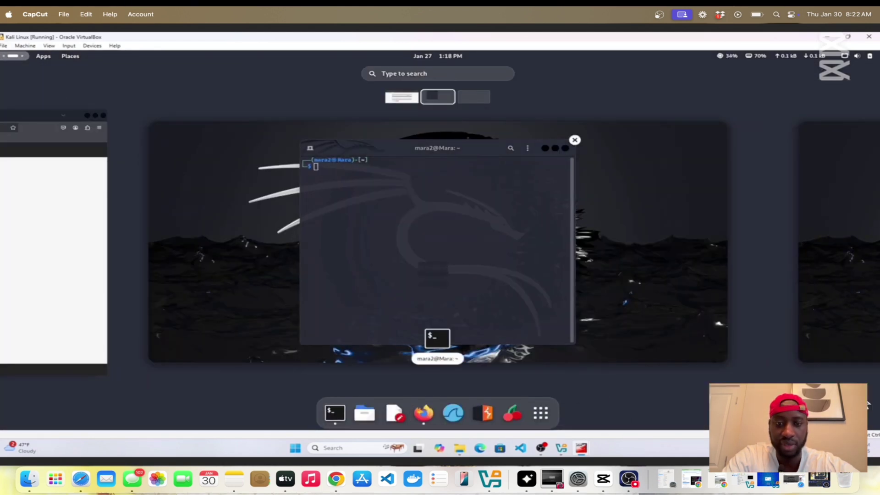
{"action": "left_click", "coordinate": [425, 262]}
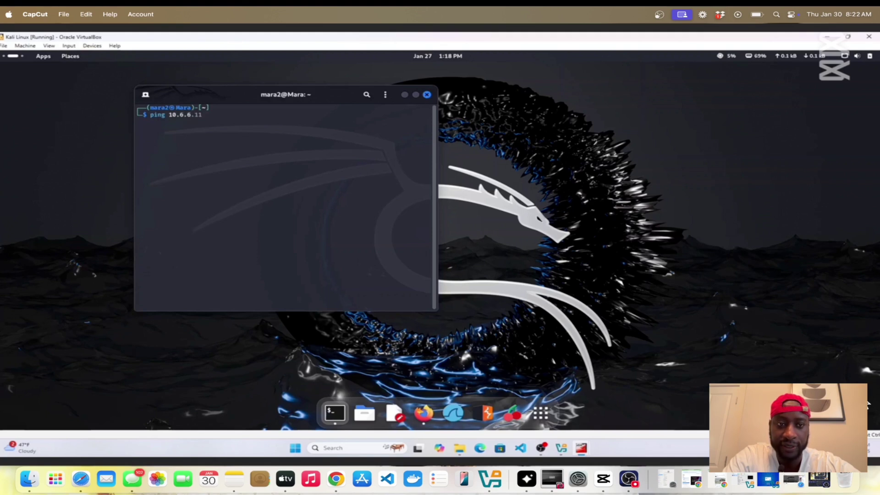
{"action": "type", "text": "2"}
{"action": "key", "text": "Return"}
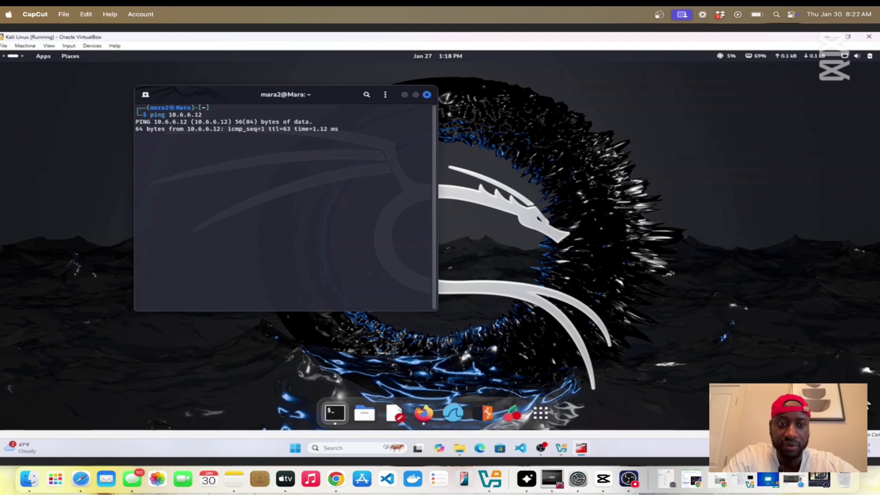